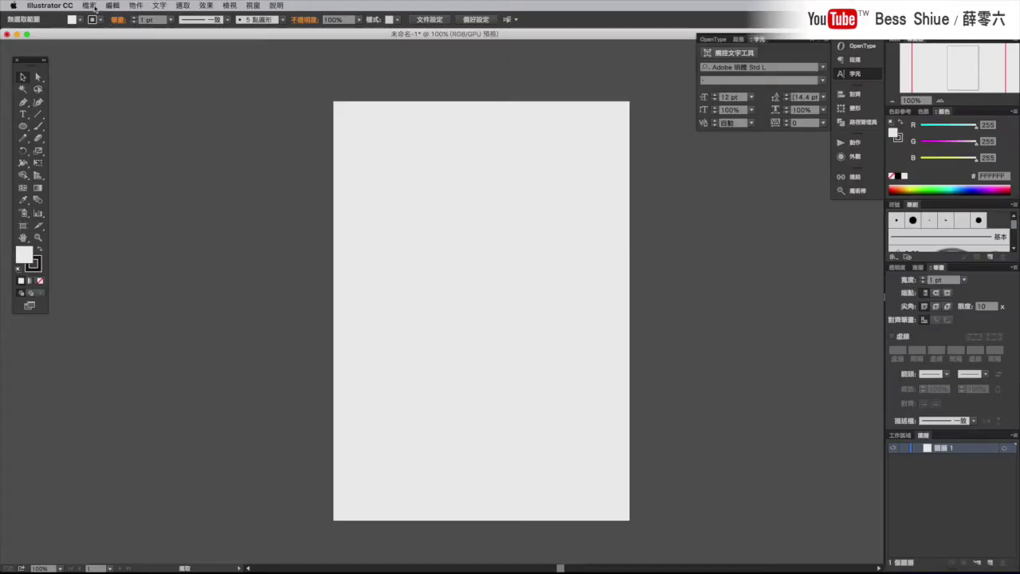
- Create a new blank portrait A4-style document
{"action": "left_click", "coordinate": [89, 5]}
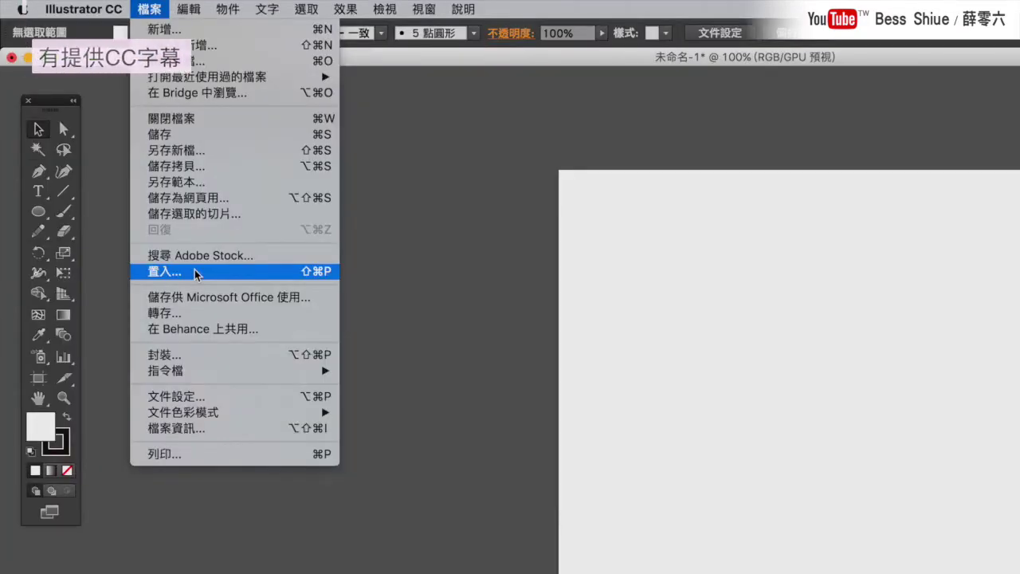
- Place the 範例 photo of the woman in the beret, dragging it to size on the upper artboard
{"action": "left_click", "coordinate": [196, 274]}
{"action": "left_click", "coordinate": [487, 143]}
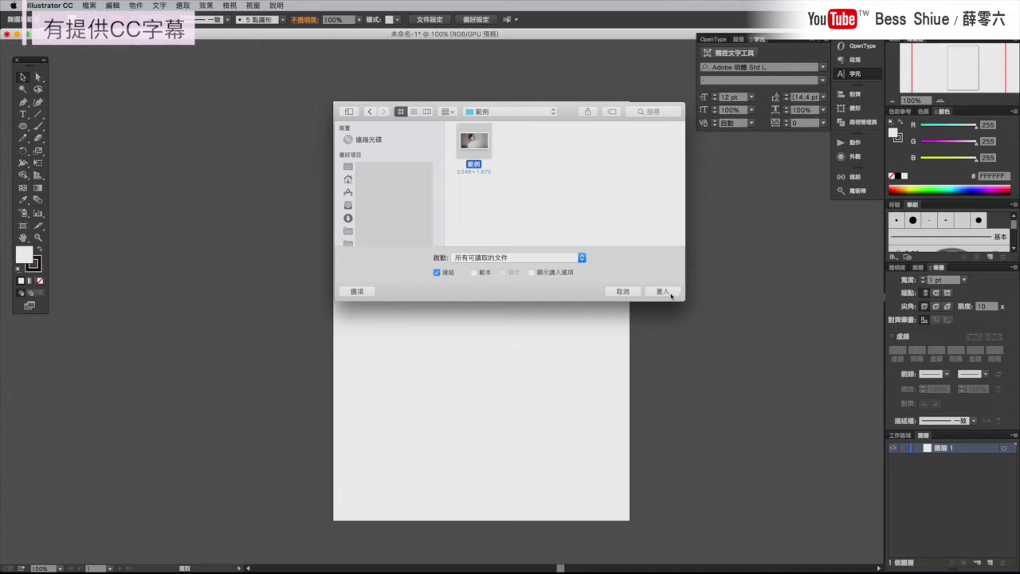
{"action": "left_click", "coordinate": [664, 291]}
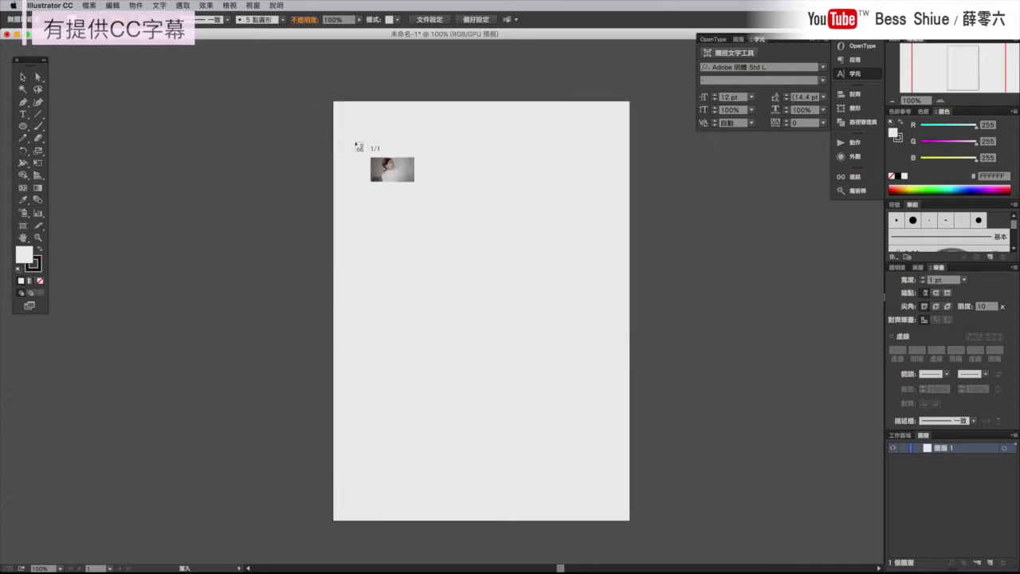
{"action": "left_click_drag", "start_coordinate": [418, 217], "coordinate": [723, 391]}
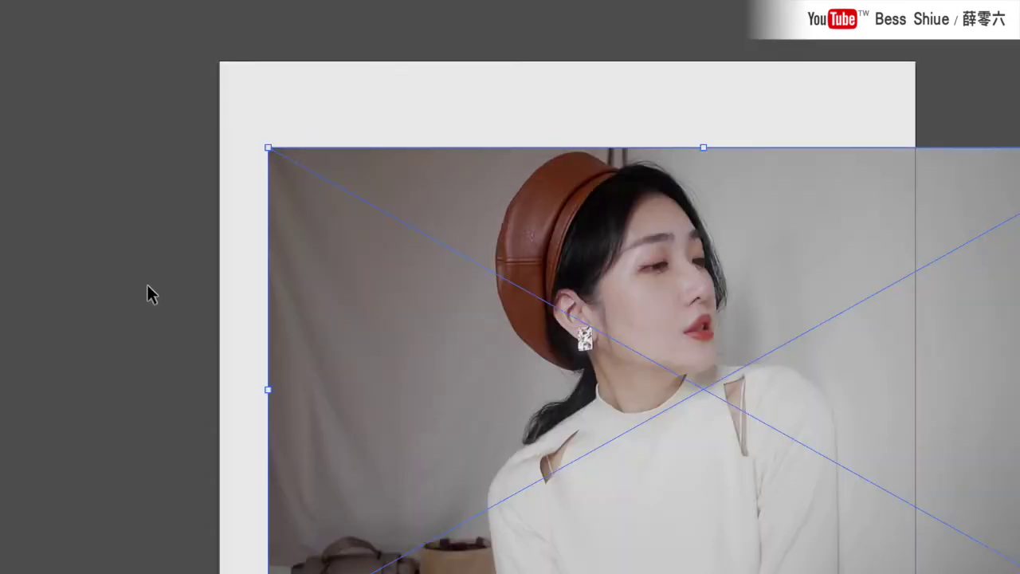
- Start a Pen outline at the woman's left arm, tracing up the arm and shoulder toward the neck
{"action": "left_click", "coordinate": [146, 283]}
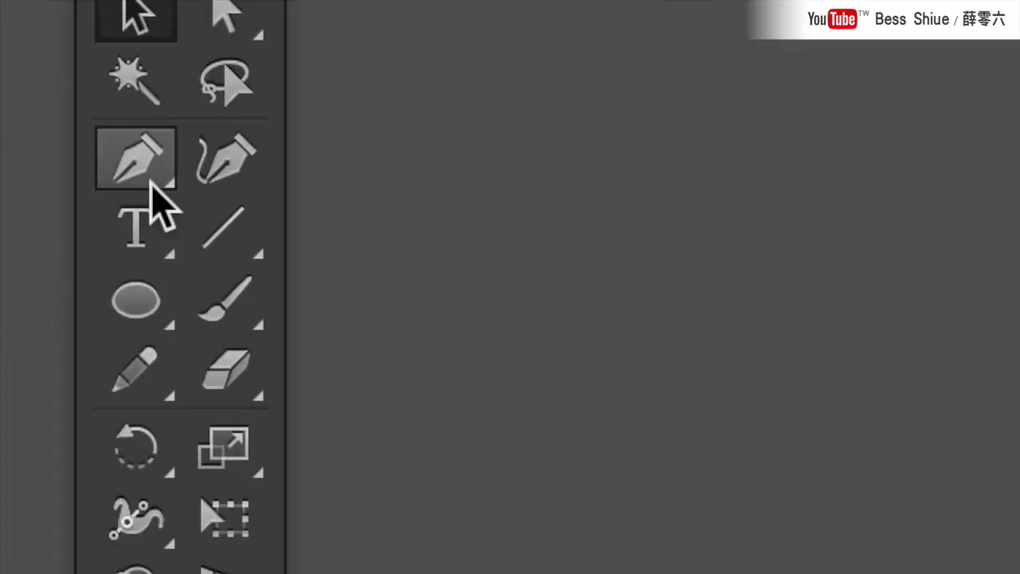
{"action": "left_click", "coordinate": [157, 187]}
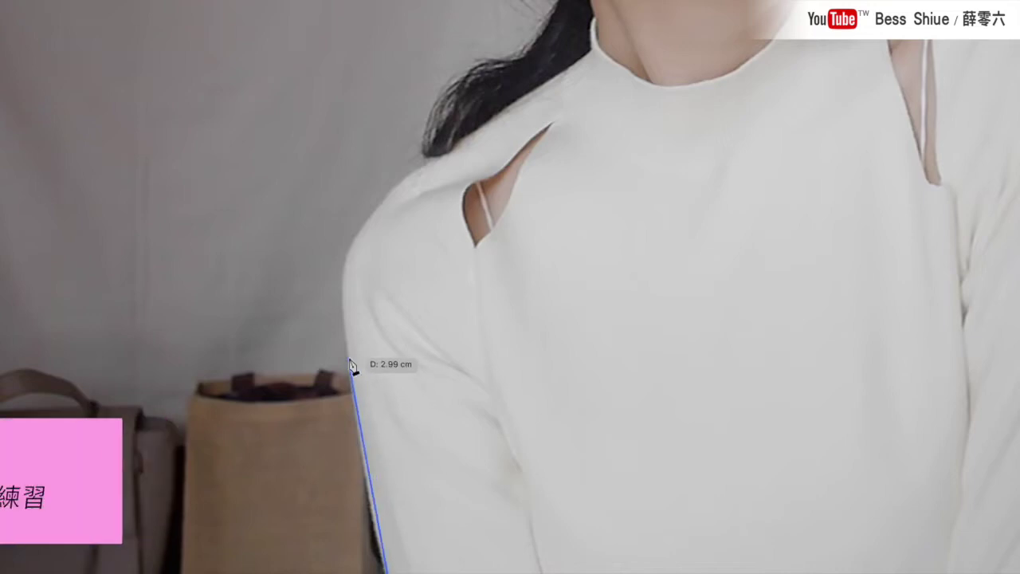
{"action": "left_click", "coordinate": [351, 357]}
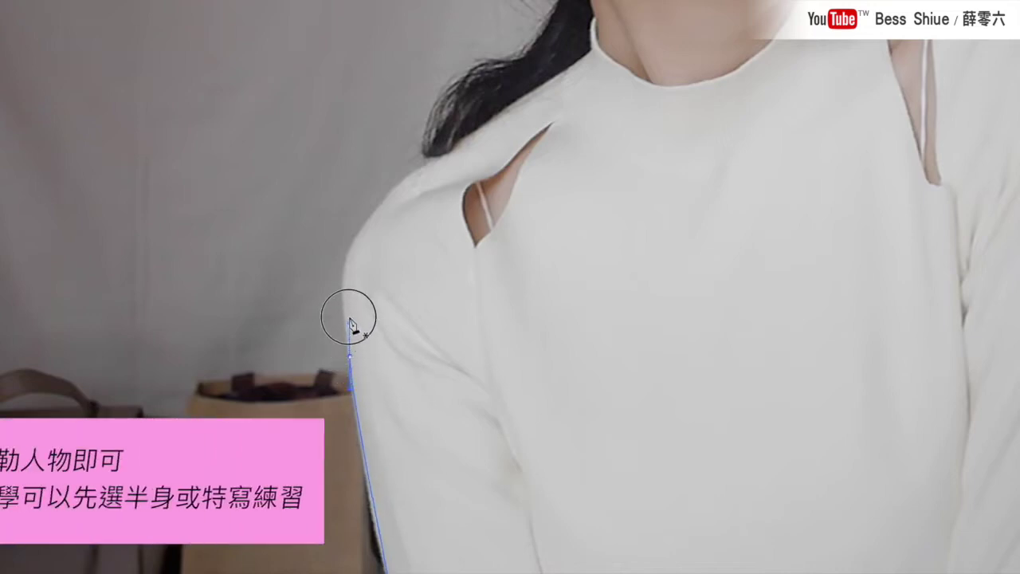
{"action": "left_click_drag", "start_coordinate": [388, 182], "coordinate": [358, 381]}
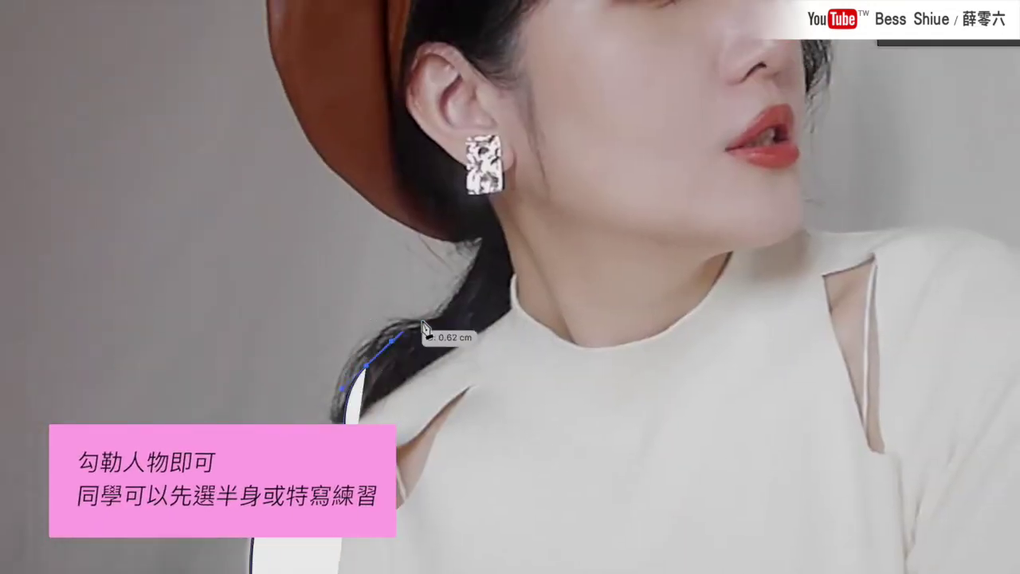
{"action": "left_click_drag", "start_coordinate": [437, 332], "coordinate": [430, 336]}
{"action": "left_click_drag", "start_coordinate": [470, 287], "coordinate": [474, 291]}
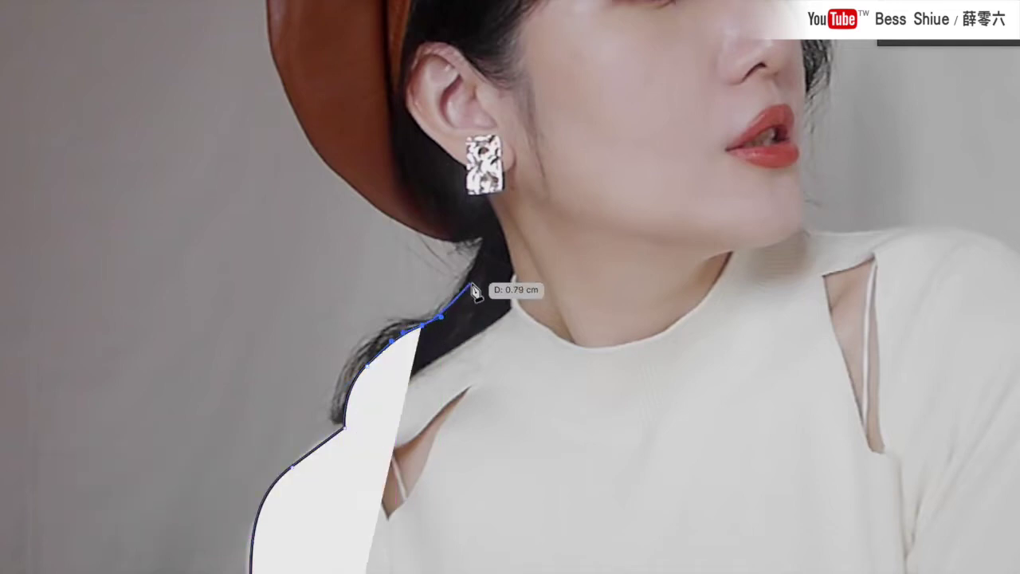
- Continue the outline up the back of the hair, over the beret's top and into the hair
{"action": "mouse_move", "coordinate": [483, 255]}
{"action": "left_mouse_down"}
{"action": "mouse_move", "coordinate": [486, 223]}
{"action": "mouse_move", "coordinate": [481, 423]}
{"action": "left_mouse_up"}
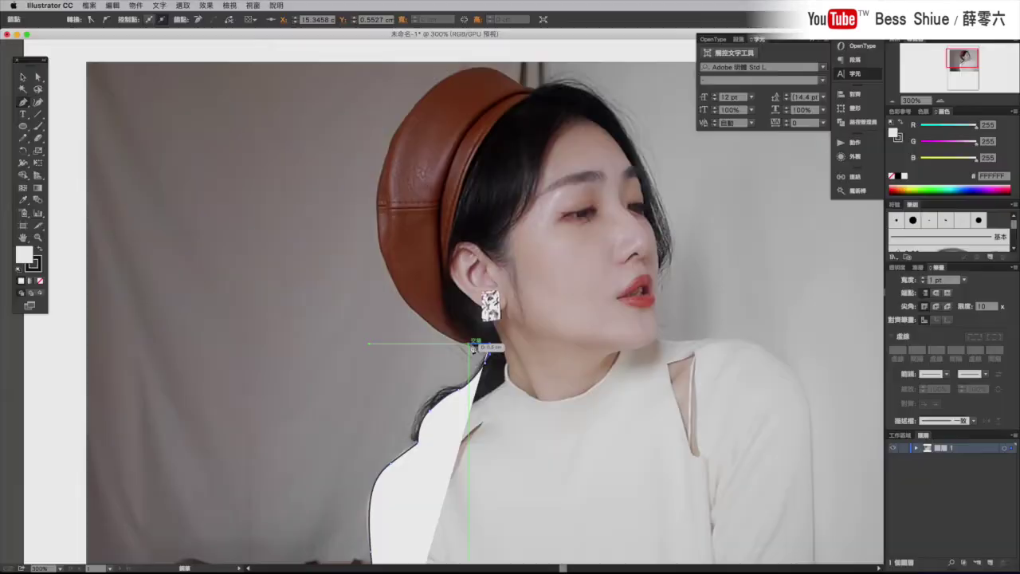
{"action": "mouse_move", "coordinate": [446, 457]}
{"action": "left_mouse_down"}
{"action": "mouse_move", "coordinate": [396, 300]}
{"action": "mouse_move", "coordinate": [373, 287]}
{"action": "left_mouse_up"}
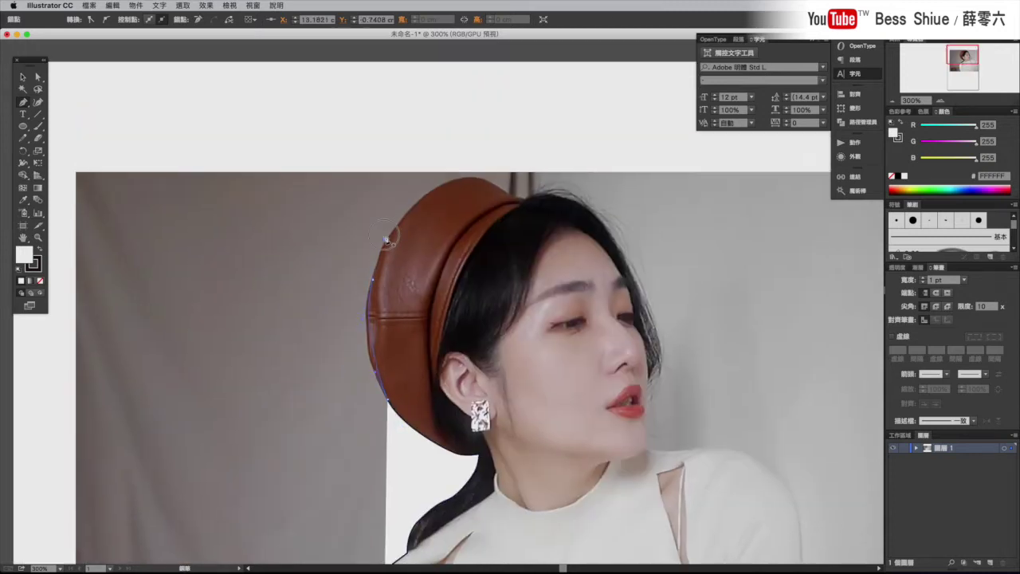
{"action": "left_click_drag", "start_coordinate": [390, 223], "coordinate": [404, 219]}
{"action": "left_click_drag", "start_coordinate": [457, 184], "coordinate": [500, 192]}
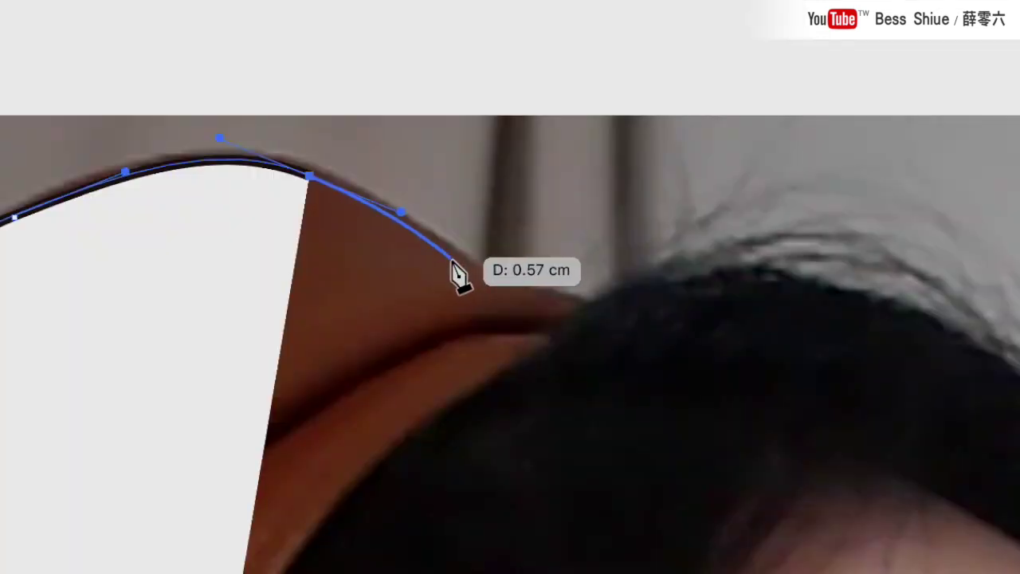
{"action": "left_click_drag", "start_coordinate": [452, 265], "coordinate": [469, 221]}
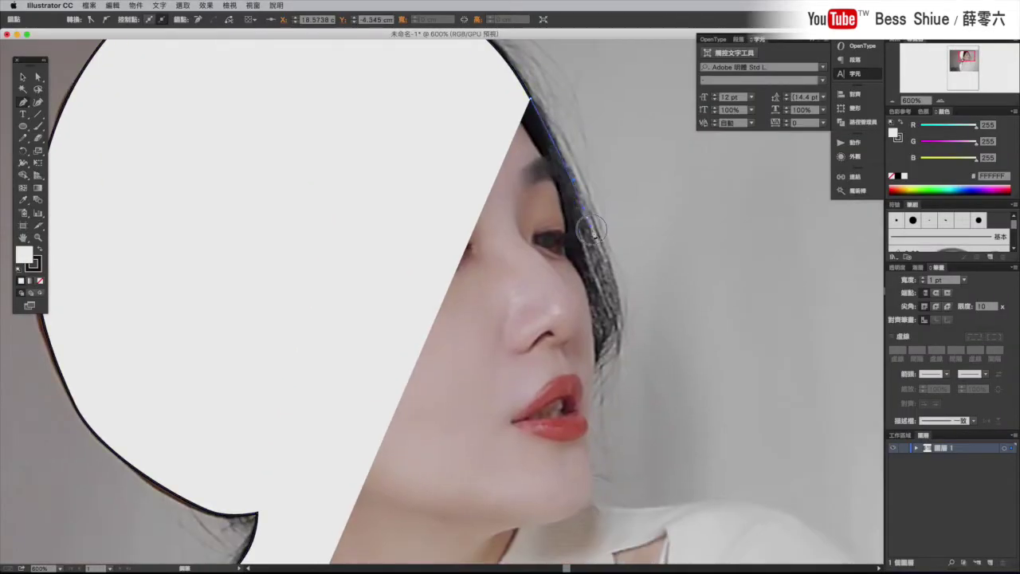
- Set the path fill to None and trace the hair edge beside the face down to the chin
{"action": "left_click", "coordinate": [589, 229]}
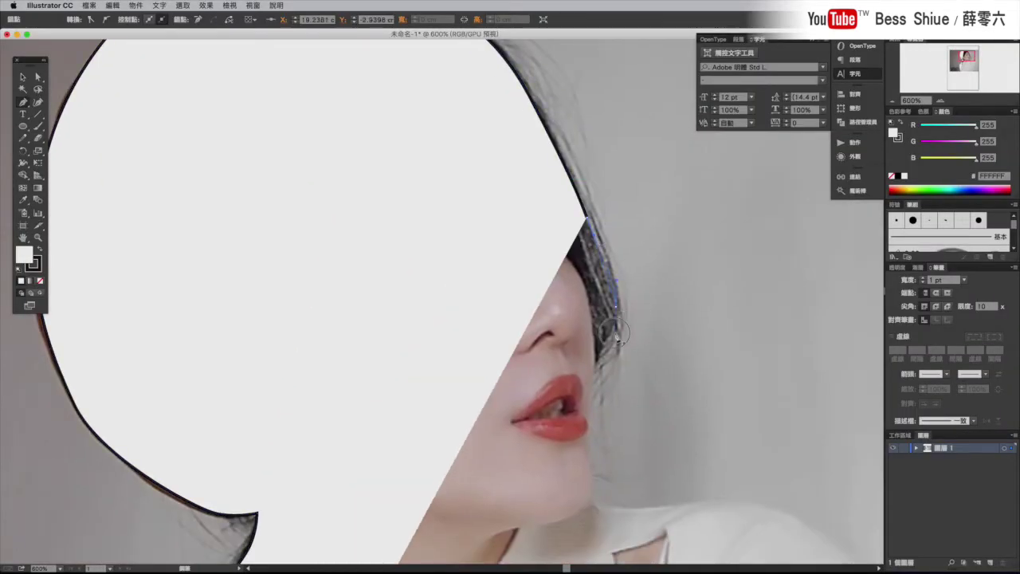
{"action": "left_click_drag", "start_coordinate": [605, 349], "coordinate": [595, 375]}
{"action": "left_click", "coordinate": [41, 281]}
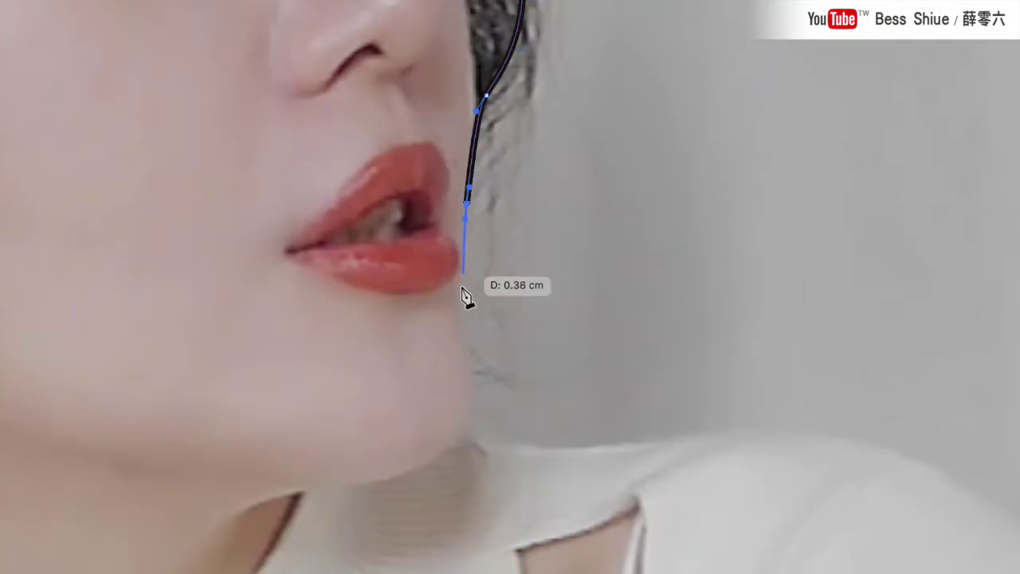
{"action": "mouse_move", "coordinate": [474, 343]}
{"action": "left_mouse_down"}
{"action": "mouse_move", "coordinate": [476, 448]}
{"action": "mouse_move", "coordinate": [521, 450]}
{"action": "left_mouse_up"}
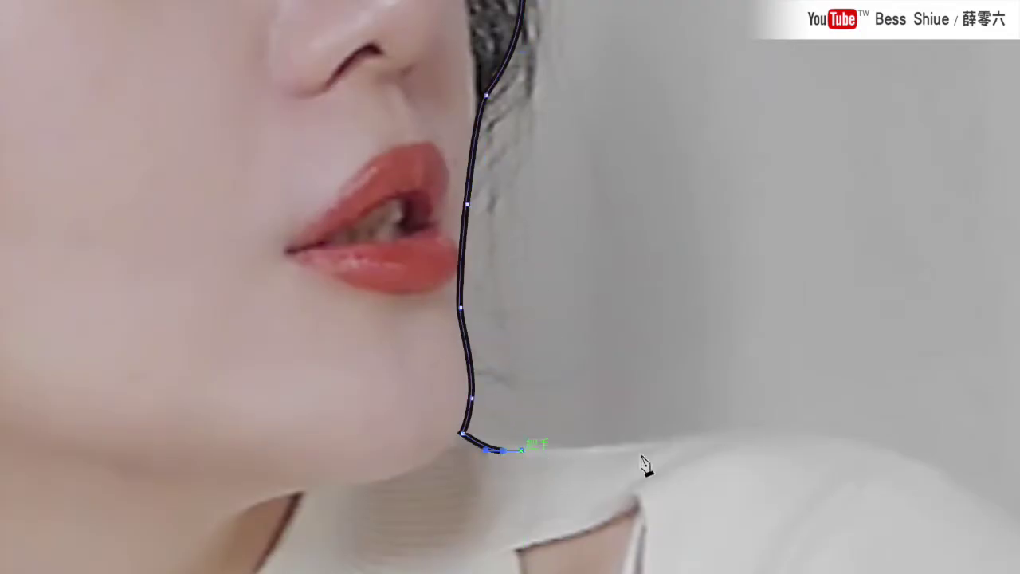
{"action": "left_click", "coordinate": [705, 439]}
- Trace the shoulder and right arm, close the path at its start, and fill it dark
{"action": "left_click_drag", "start_coordinate": [569, 266], "coordinate": [603, 303]}
{"action": "left_click_drag", "start_coordinate": [458, 237], "coordinate": [467, 273]}
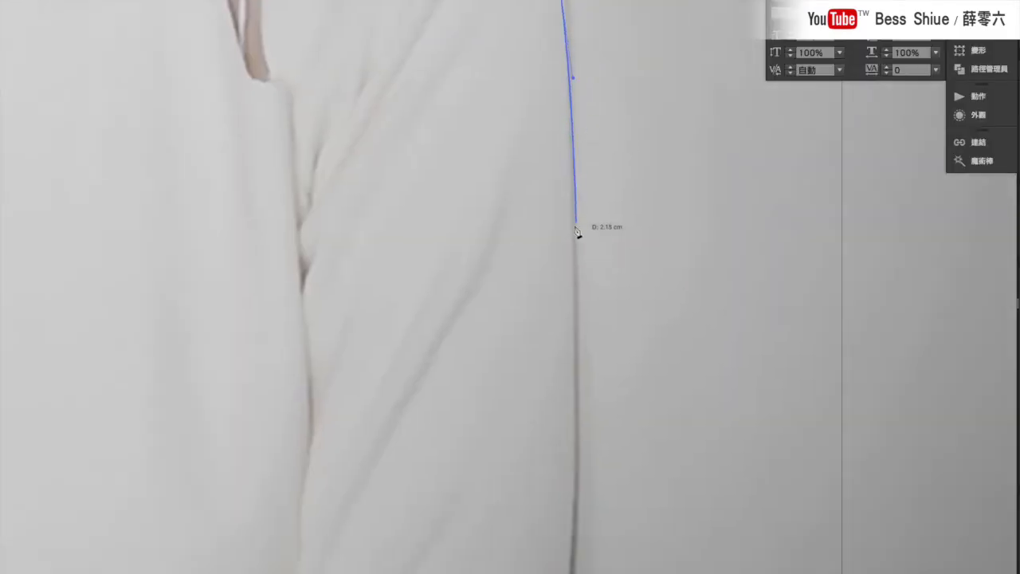
{"action": "left_click", "coordinate": [593, 263]}
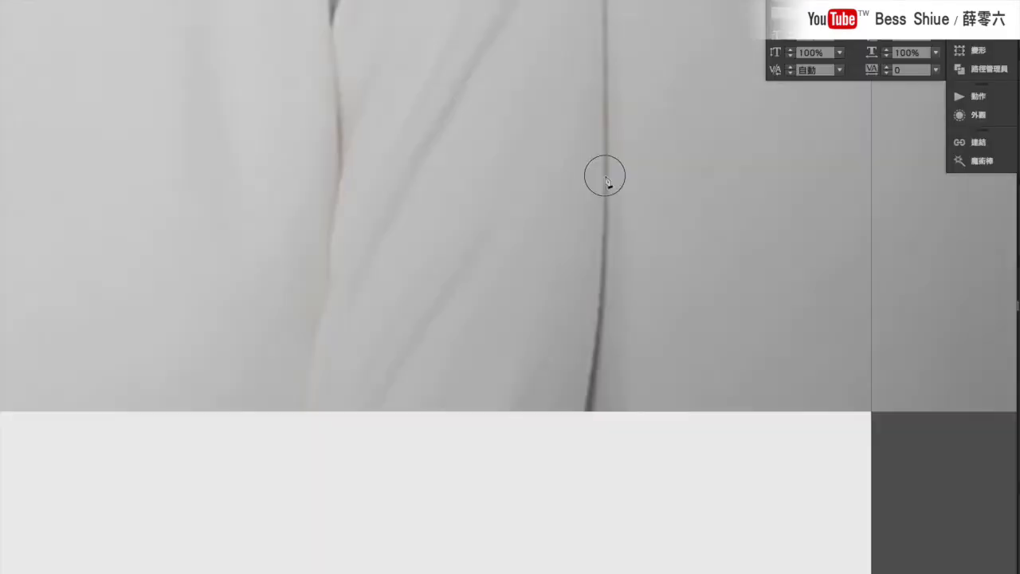
{"action": "left_click_drag", "start_coordinate": [575, 400], "coordinate": [564, 411]}
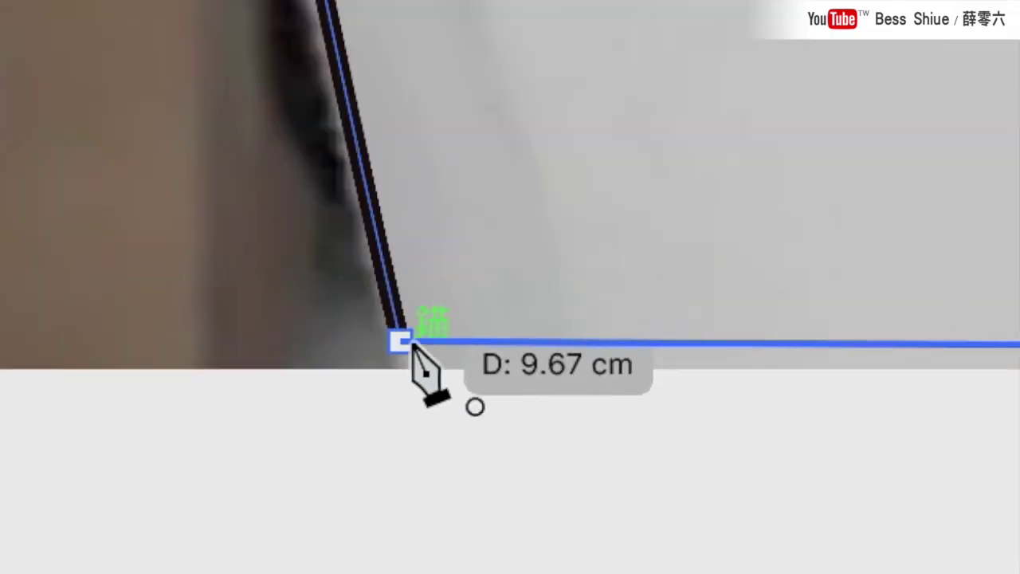
{"action": "left_click", "coordinate": [414, 349]}
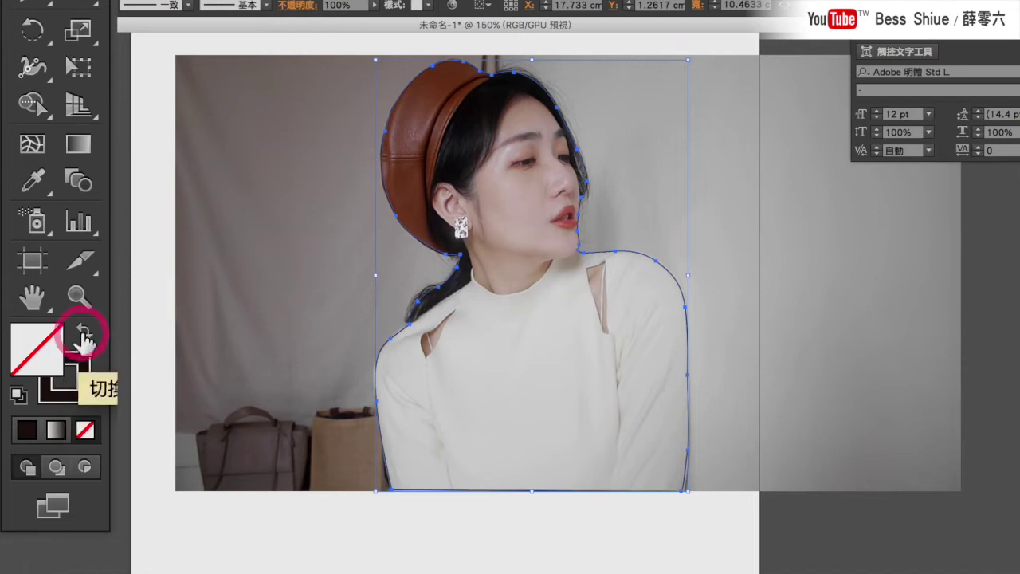
{"action": "left_click", "coordinate": [83, 334]}
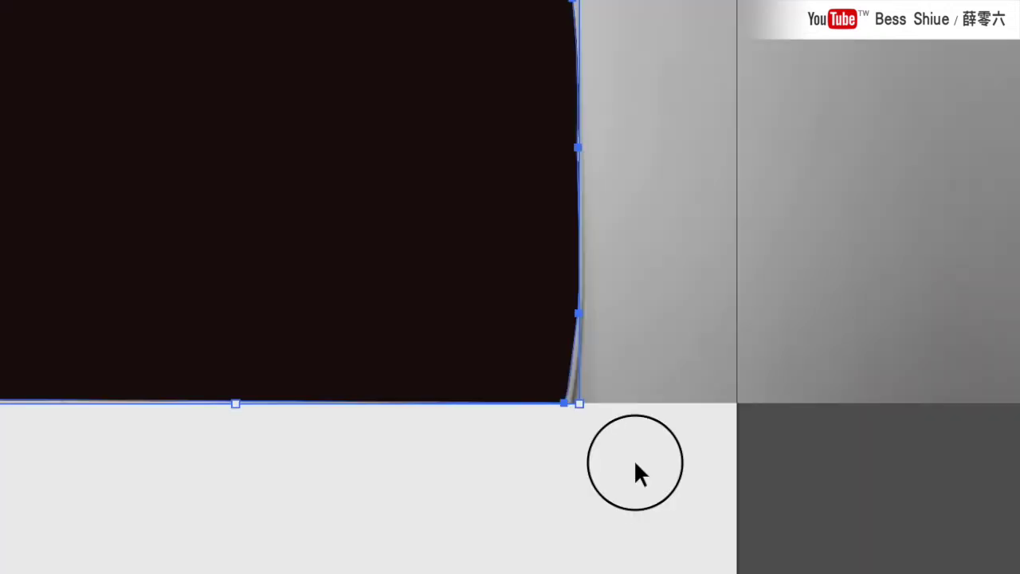
- Select the outline and photo together and make a clipping mask
{"action": "mouse_move", "coordinate": [713, 517]}
{"action": "left_mouse_down"}
{"action": "mouse_move", "coordinate": [510, 394]}
{"action": "mouse_move", "coordinate": [451, 273]}
{"action": "left_mouse_up"}
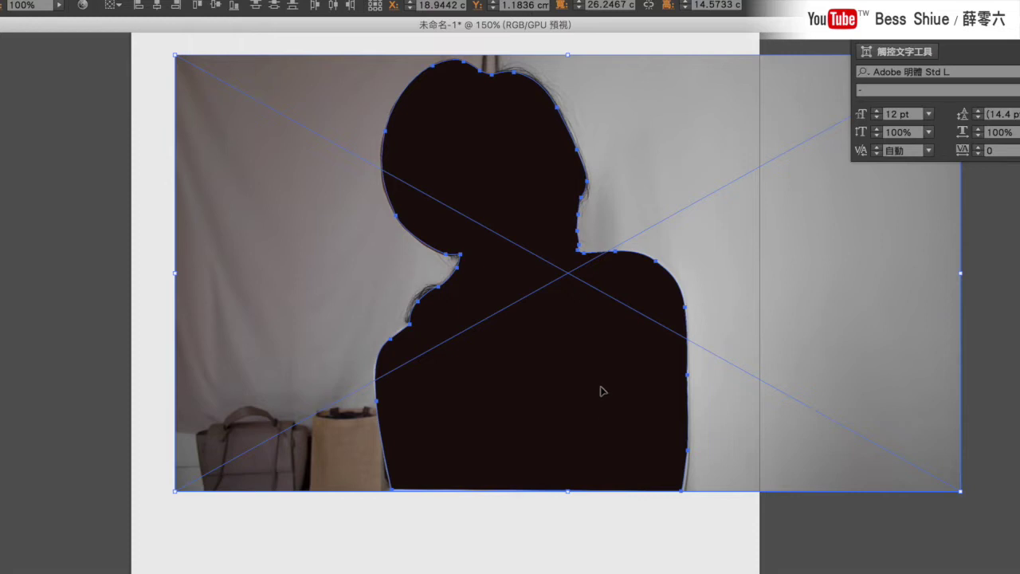
{"action": "right_click", "coordinate": [602, 392]}
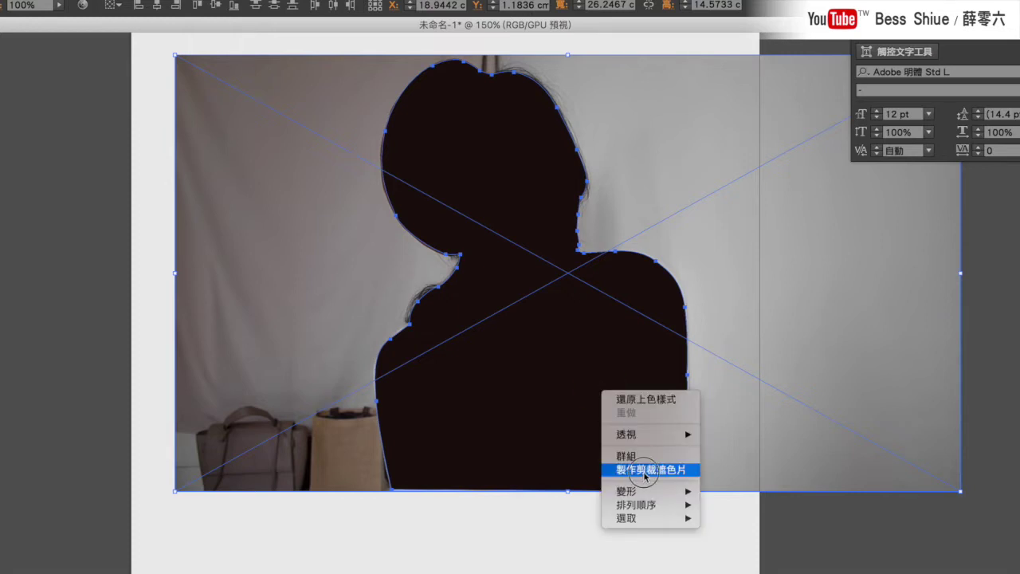
{"action": "left_click", "coordinate": [646, 470]}
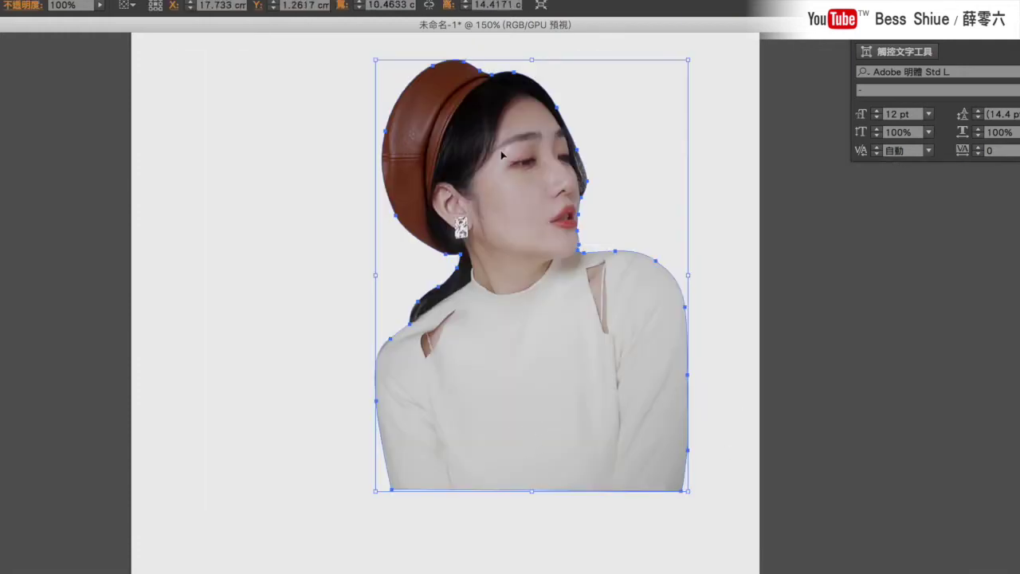
- Switch to full-screen mode and Shift-drag a corner to scale the cutout up proportionally
{"action": "key", "text": "f"}
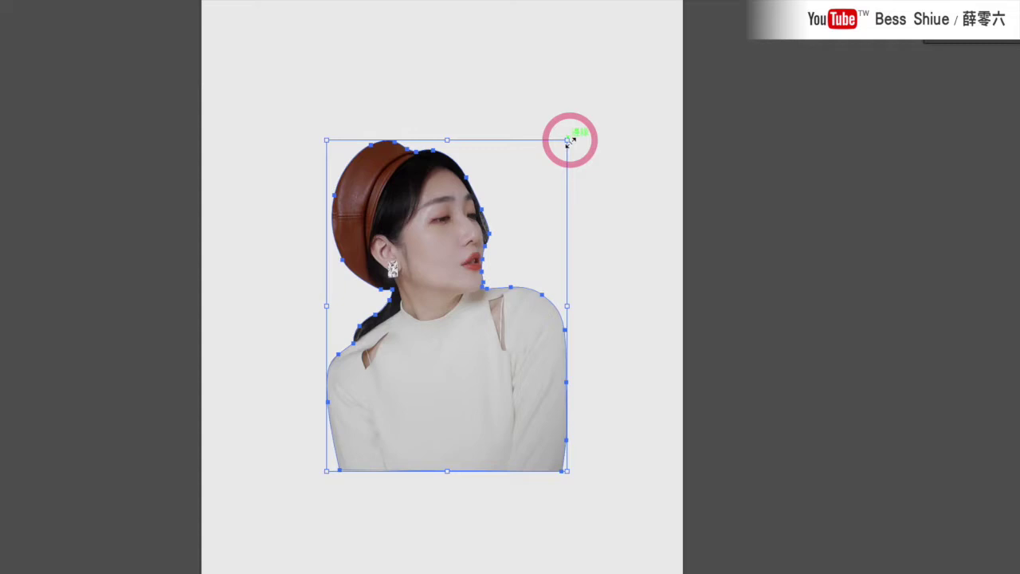
{"action": "left_click_drag", "start_coordinate": [567, 140], "coordinate": [570, 177]}
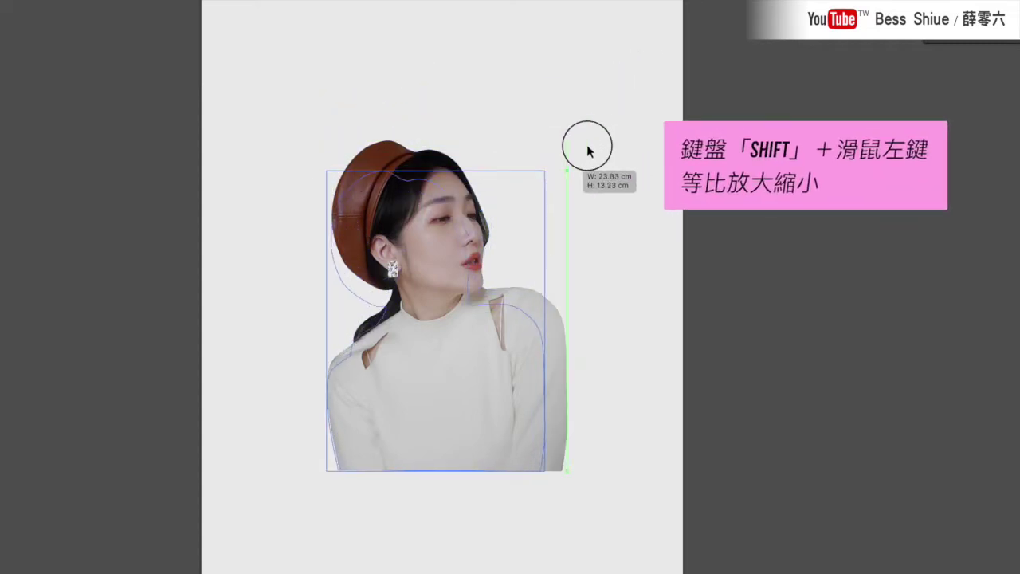
{"action": "left_click_drag", "start_coordinate": [569, 176], "coordinate": [601, 167]}
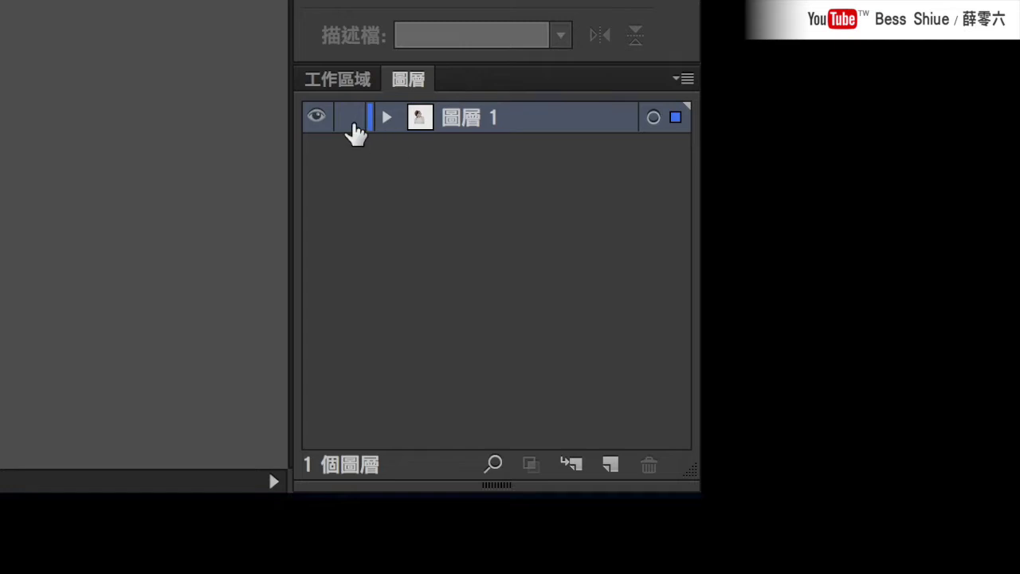
- Add a new layer below the portrait and set the stroke colour to pink (FF39A0)
{"action": "left_click", "coordinate": [614, 462]}
{"action": "left_click_drag", "start_coordinate": [508, 128], "coordinate": [497, 169]}
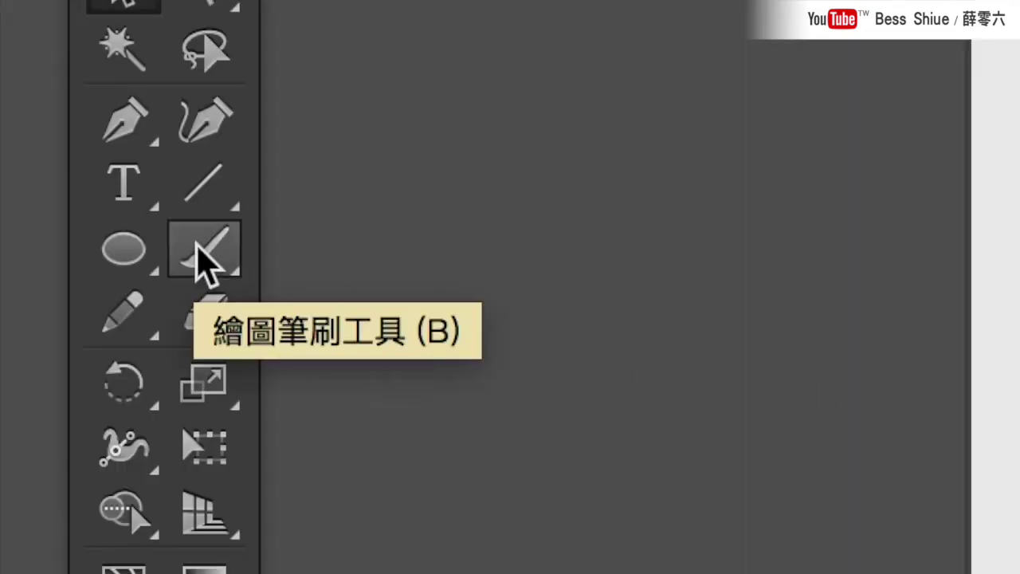
{"action": "left_click", "coordinate": [246, 296]}
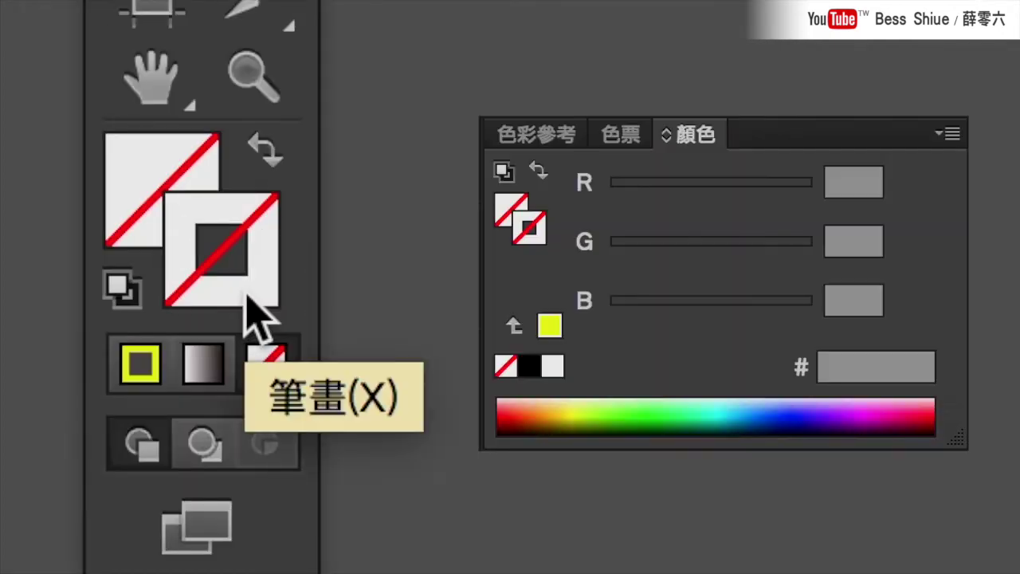
{"action": "left_click", "coordinate": [917, 402]}
{"action": "mouse_move", "coordinate": [683, 249]}
{"action": "left_mouse_down"}
{"action": "mouse_move", "coordinate": [586, 250]}
{"action": "mouse_move", "coordinate": [659, 250]}
{"action": "left_mouse_up"}
{"action": "left_click_drag", "start_coordinate": [262, 262], "coordinate": [227, 298]}
{"action": "left_click_drag", "start_coordinate": [279, 54], "coordinate": [276, 122]}
- Brush the pink letters H, I, U and E of SHIUE across the top
{"action": "left_click_drag", "start_coordinate": [276, 169], "coordinate": [290, 283]}
{"action": "left_click_drag", "start_coordinate": [275, 151], "coordinate": [342, 104]}
{"action": "left_click_drag", "start_coordinate": [338, 36], "coordinate": [341, 103]}
{"action": "left_click_drag", "start_coordinate": [400, 32], "coordinate": [407, 80]}
{"action": "left_click_drag", "start_coordinate": [450, 31], "coordinate": [555, 22]}
{"action": "mouse_move", "coordinate": [645, 12]}
{"action": "left_mouse_down"}
{"action": "mouse_move", "coordinate": [586, 10]}
{"action": "mouse_move", "coordinate": [685, 163]}
{"action": "left_mouse_up"}
- Brush the B, E and S letters lower down, undoing a stray curved stroke near the mouth
{"action": "left_click_drag", "start_coordinate": [581, 106], "coordinate": [661, 88]}
{"action": "mouse_move", "coordinate": [199, 315]}
{"action": "left_mouse_down"}
{"action": "mouse_move", "coordinate": [266, 486]}
{"action": "mouse_move", "coordinate": [275, 303]}
{"action": "mouse_move", "coordinate": [249, 470]}
{"action": "left_mouse_up"}
{"action": "mouse_move", "coordinate": [327, 261]}
{"action": "left_mouse_down"}
{"action": "mouse_move", "coordinate": [344, 295]}
{"action": "mouse_move", "coordinate": [346, 382]}
{"action": "left_mouse_up"}
{"action": "left_click_drag", "start_coordinate": [311, 357], "coordinate": [406, 309]}
{"action": "left_click_drag", "start_coordinate": [613, 171], "coordinate": [609, 257]}
{"action": "key", "text": "ctrl+z"}
{"action": "mouse_move", "coordinate": [691, 159]}
{"action": "left_mouse_down"}
{"action": "mouse_move", "coordinate": [674, 212]}
{"action": "mouse_move", "coordinate": [685, 319]}
{"action": "left_mouse_up"}
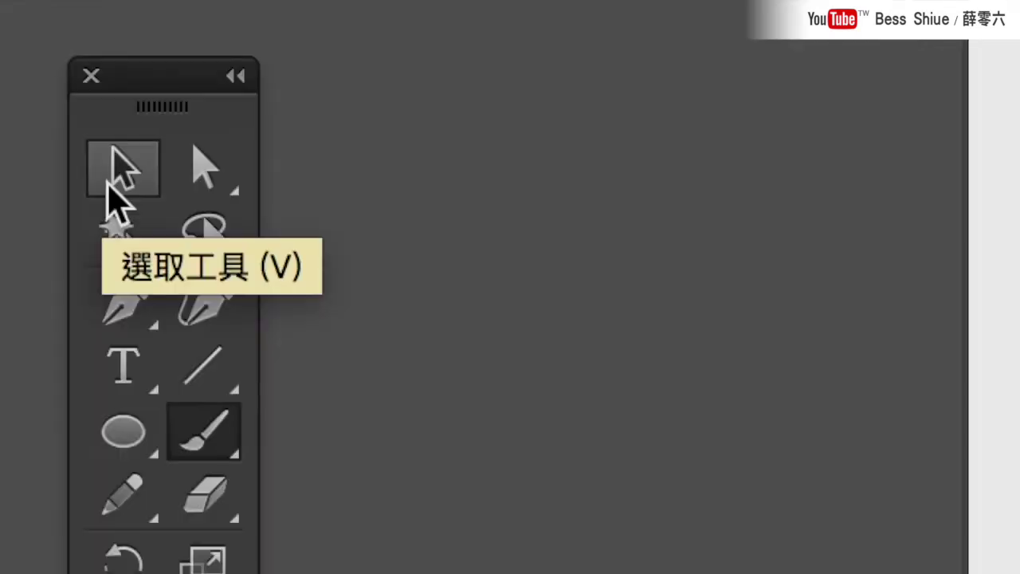
{"action": "left_click", "coordinate": [112, 183]}
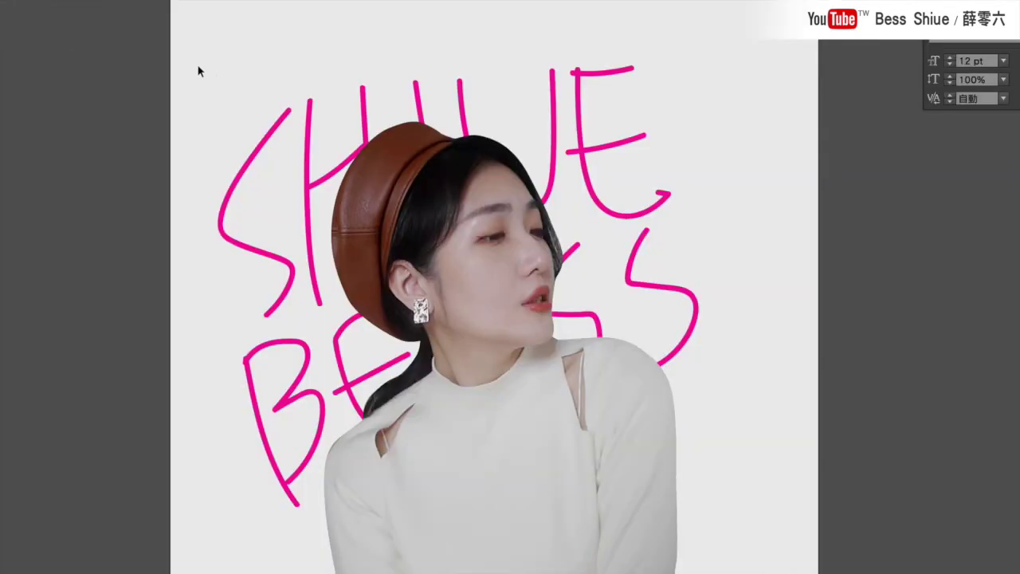
- Marquee-select all the pink lettering strokes and group them with 群組
{"action": "mouse_move", "coordinate": [199, 69]}
{"action": "left_mouse_down"}
{"action": "mouse_move", "coordinate": [260, 145]}
{"action": "mouse_move", "coordinate": [765, 506]}
{"action": "left_mouse_up"}
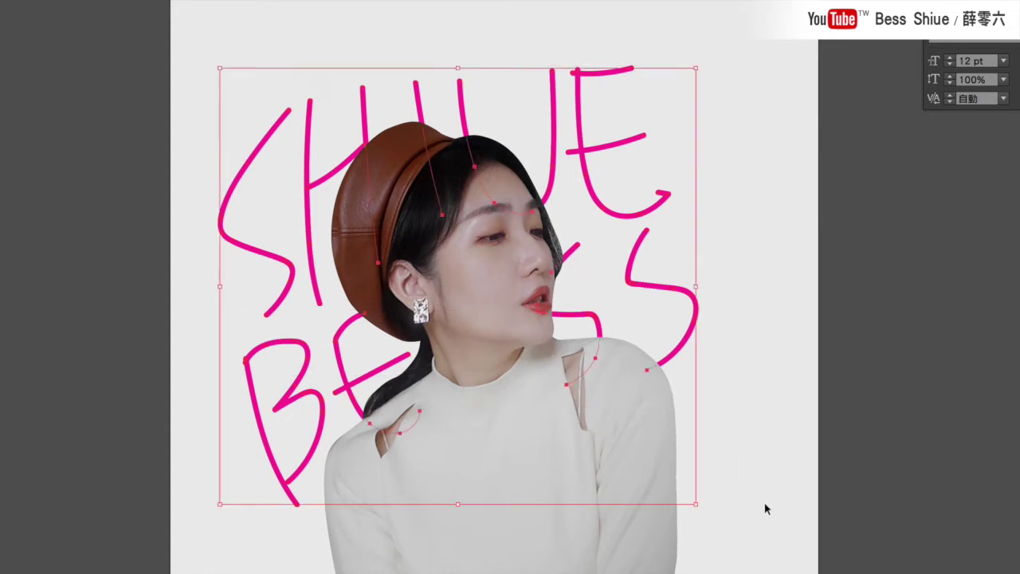
{"action": "right_click", "coordinate": [613, 265]}
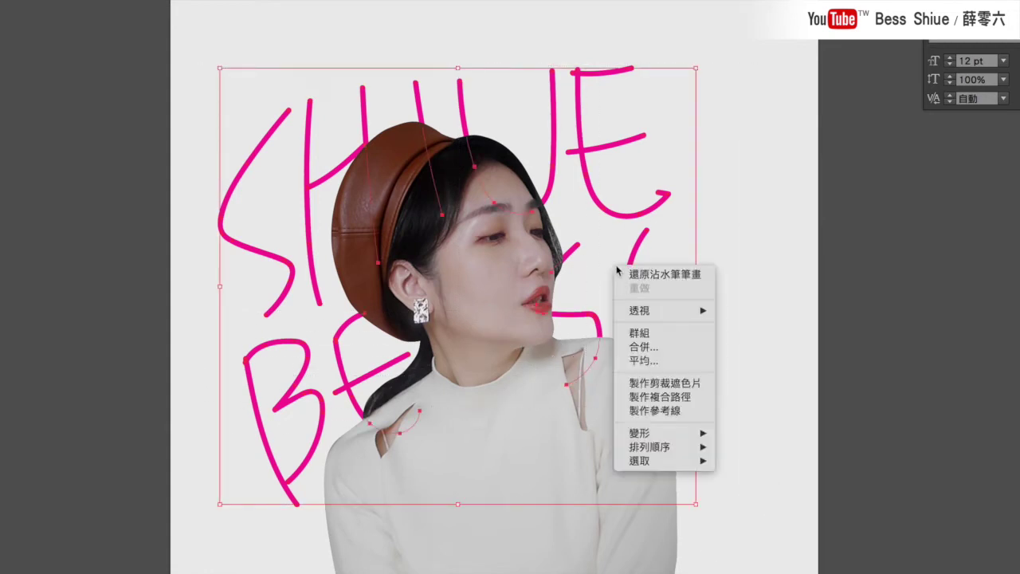
{"action": "left_click", "coordinate": [641, 333]}
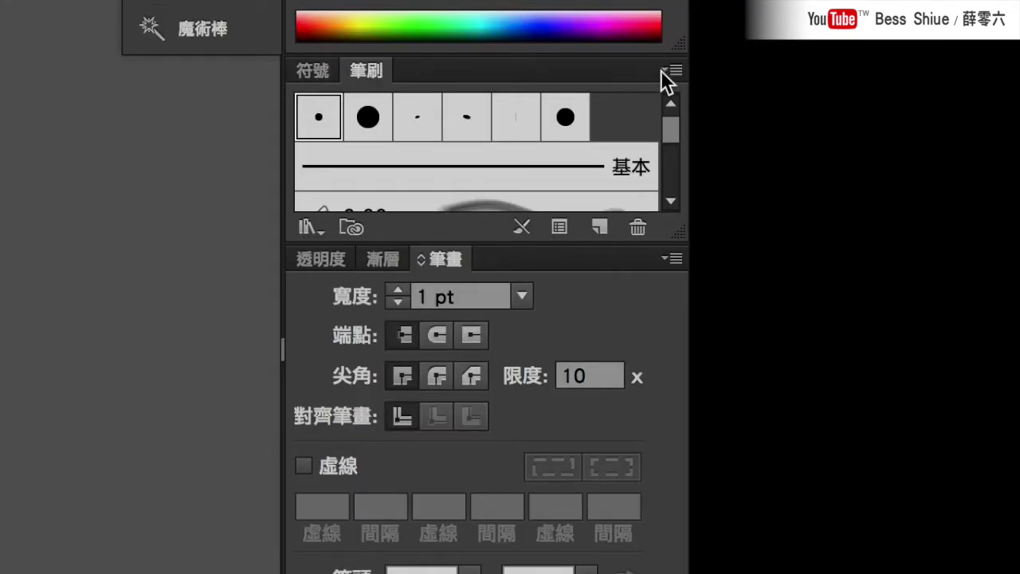
{"action": "left_click", "coordinate": [673, 71]}
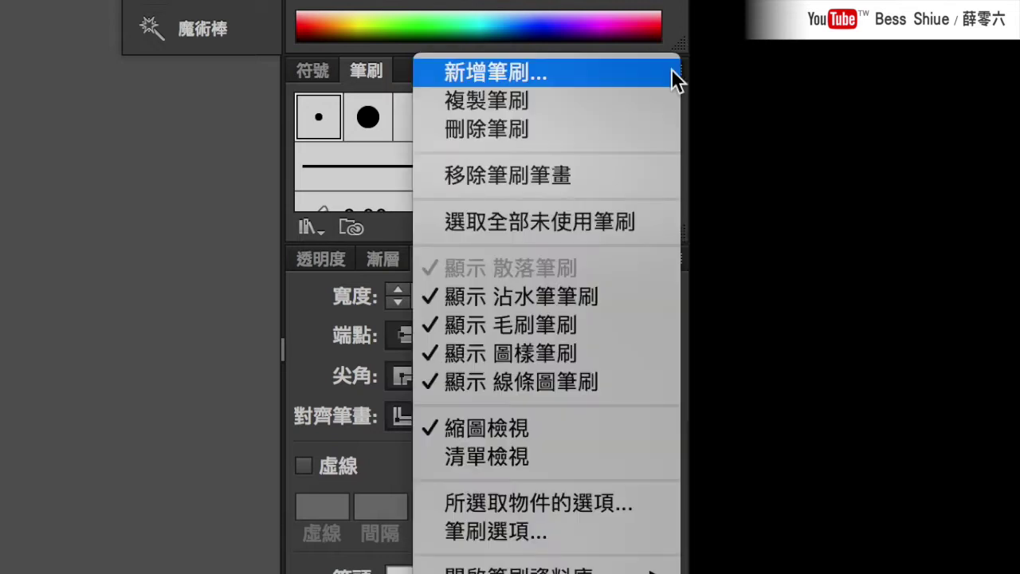
{"action": "mouse_move", "coordinate": [653, 364]}
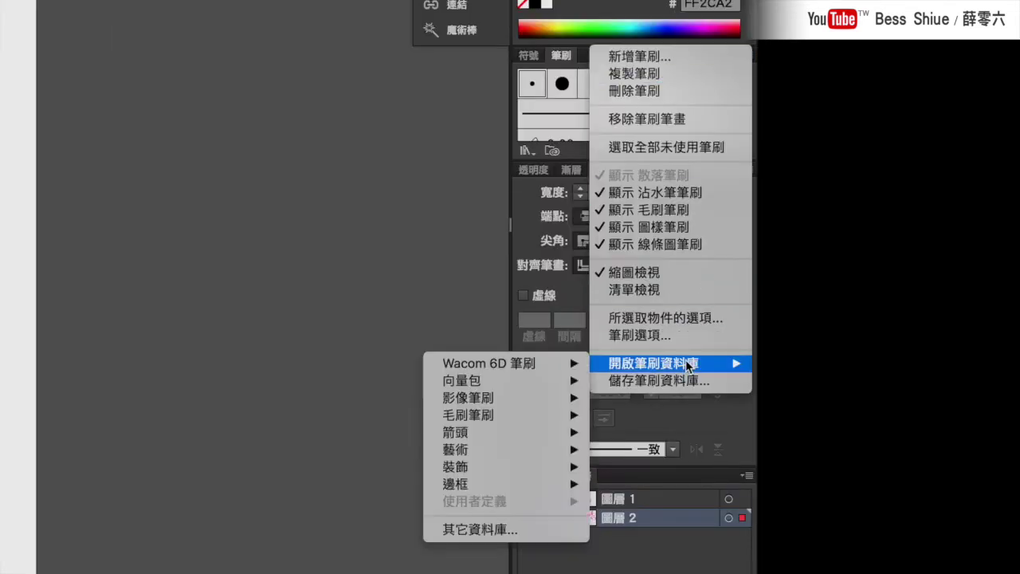
{"action": "mouse_move", "coordinate": [505, 449]}
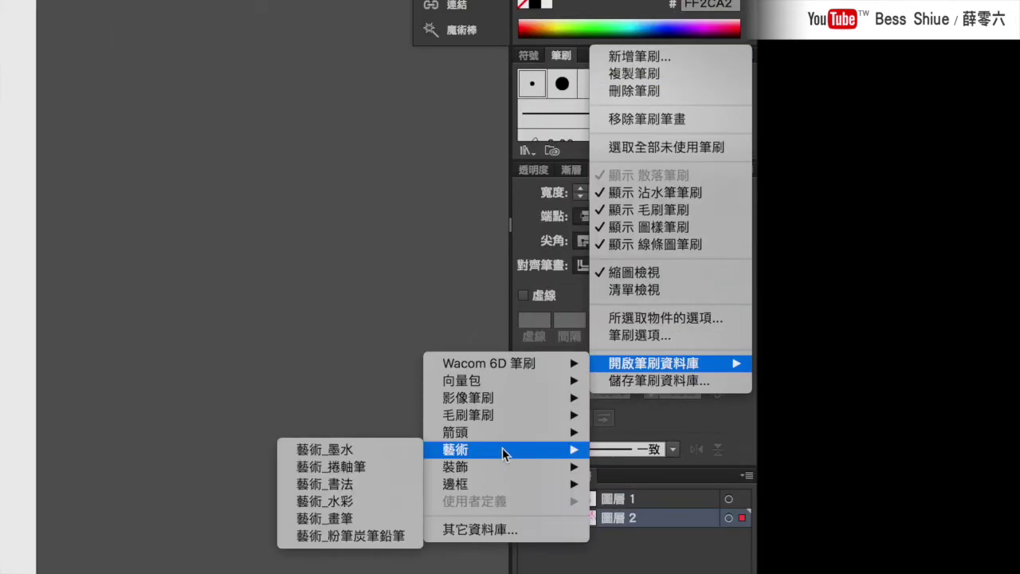
- Apply the 粉筆 – 平角 brush from the 藝術_粉筆炭筆鉛筆 library to the lettering
{"action": "left_click", "coordinate": [381, 545]}
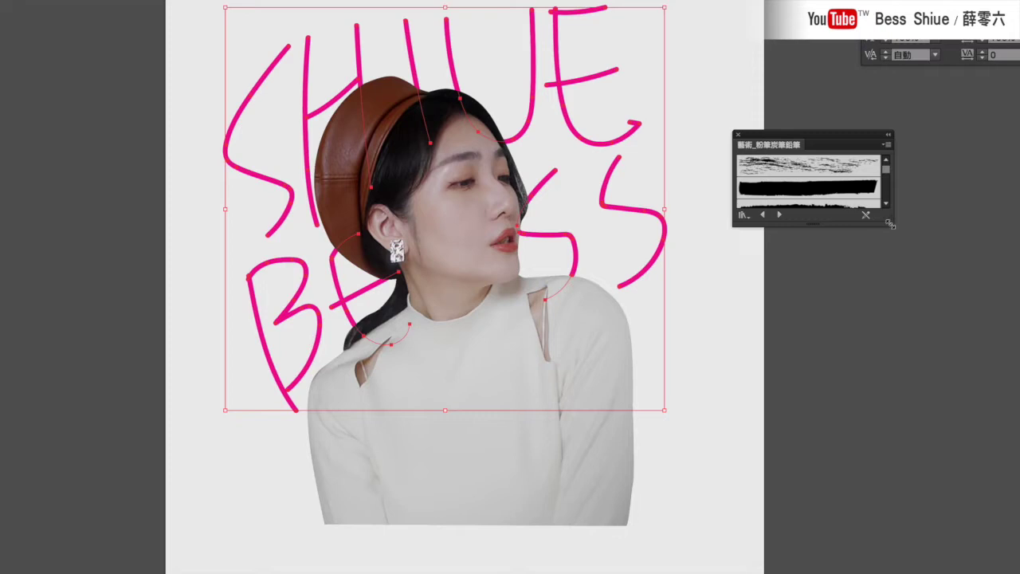
{"action": "left_click_drag", "start_coordinate": [891, 224], "coordinate": [891, 571]}
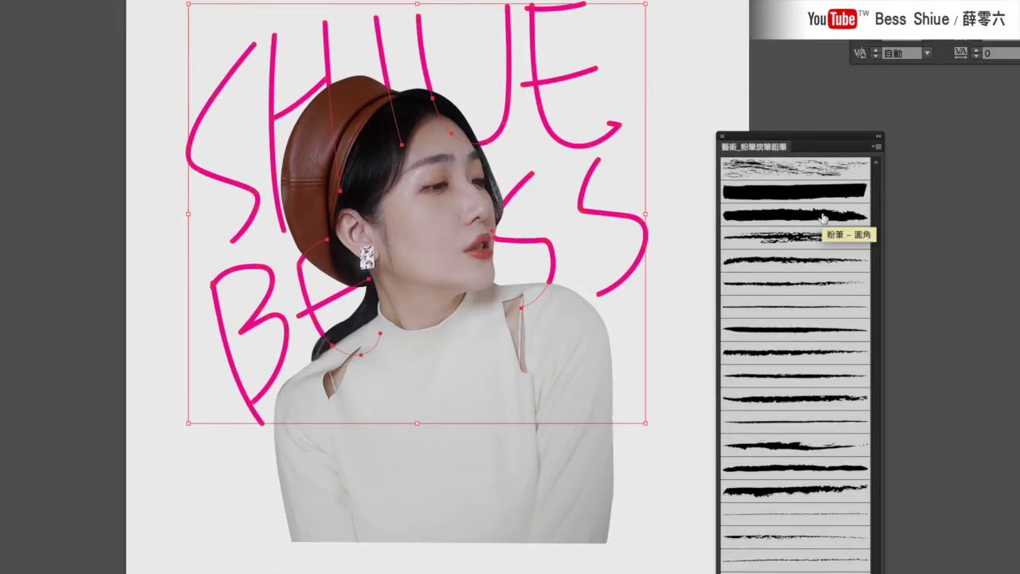
{"action": "left_click", "coordinate": [796, 215]}
{"action": "left_click", "coordinate": [816, 238]}
{"action": "left_click", "coordinate": [796, 446]}
{"action": "left_click", "coordinate": [801, 192]}
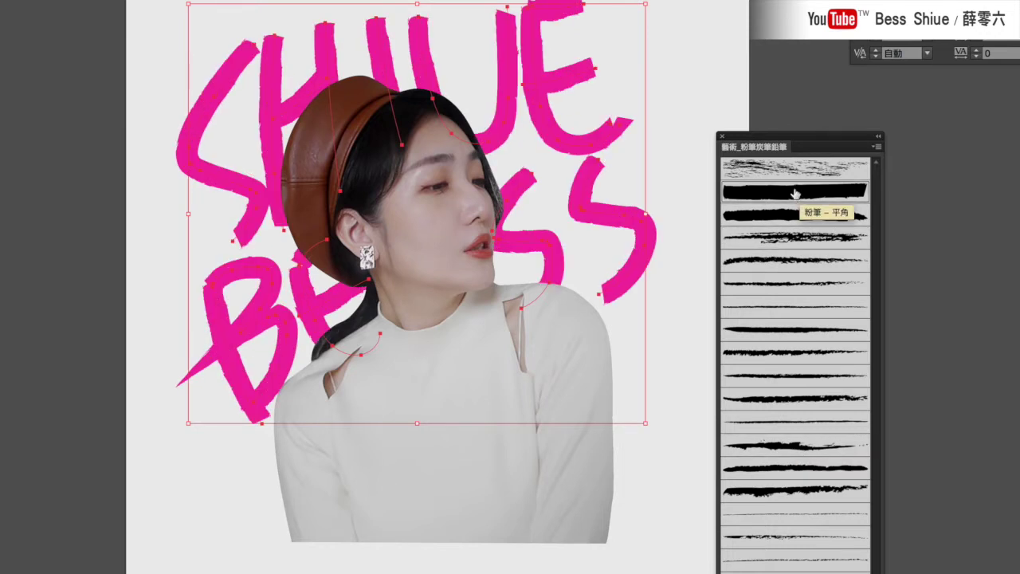
- Draw a black-outlined rectangle frame over the portrait with a 2 pt stroke
{"action": "left_click_drag", "start_coordinate": [802, 145], "coordinate": [937, 101]}
{"action": "left_click", "coordinate": [751, 215]}
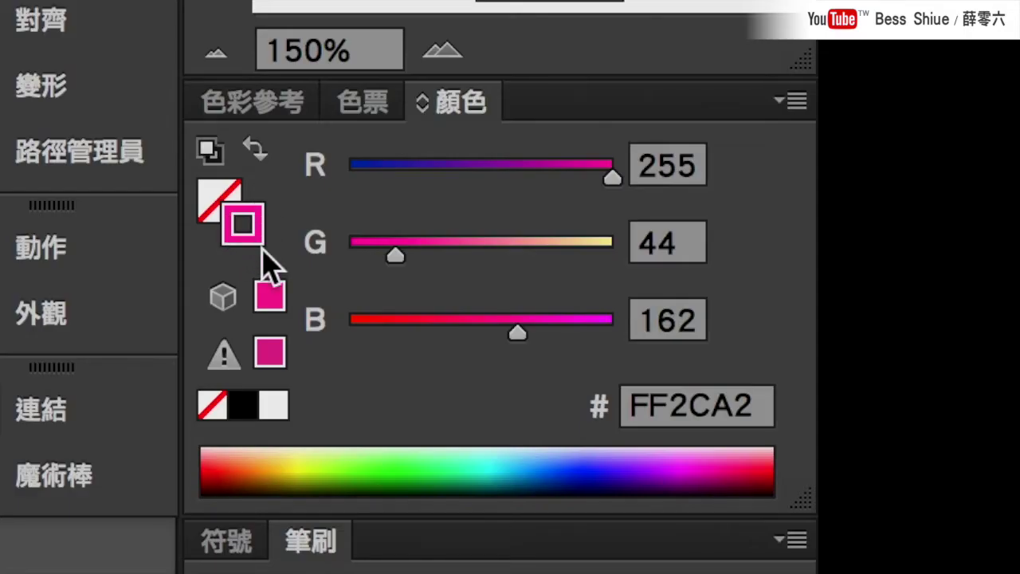
{"action": "left_click", "coordinate": [247, 414]}
{"action": "mouse_move", "coordinate": [267, 75]}
{"action": "left_mouse_down"}
{"action": "mouse_move", "coordinate": [431, 392]}
{"action": "mouse_move", "coordinate": [532, 430]}
{"action": "left_mouse_up"}
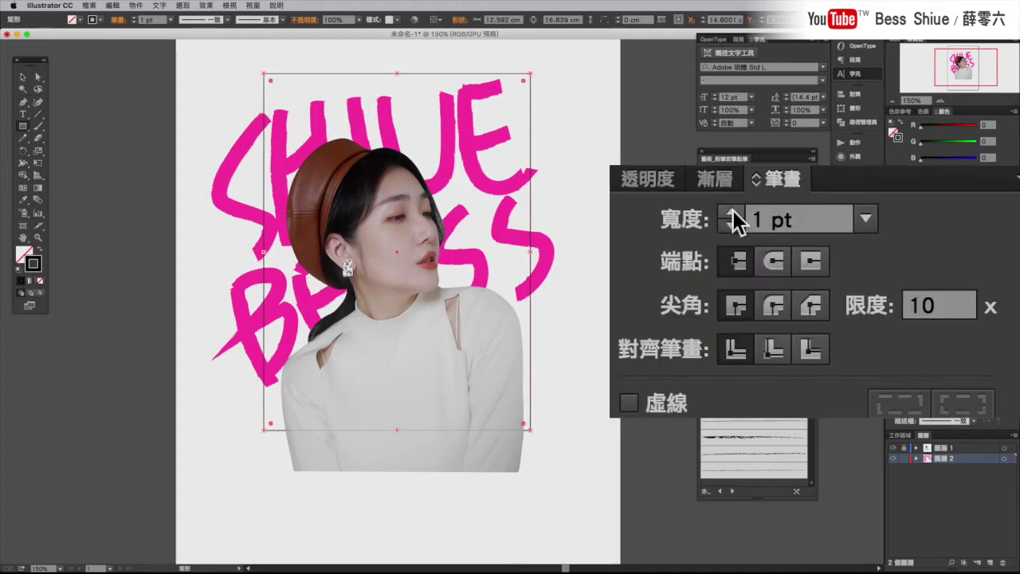
{"action": "left_click", "coordinate": [732, 212]}
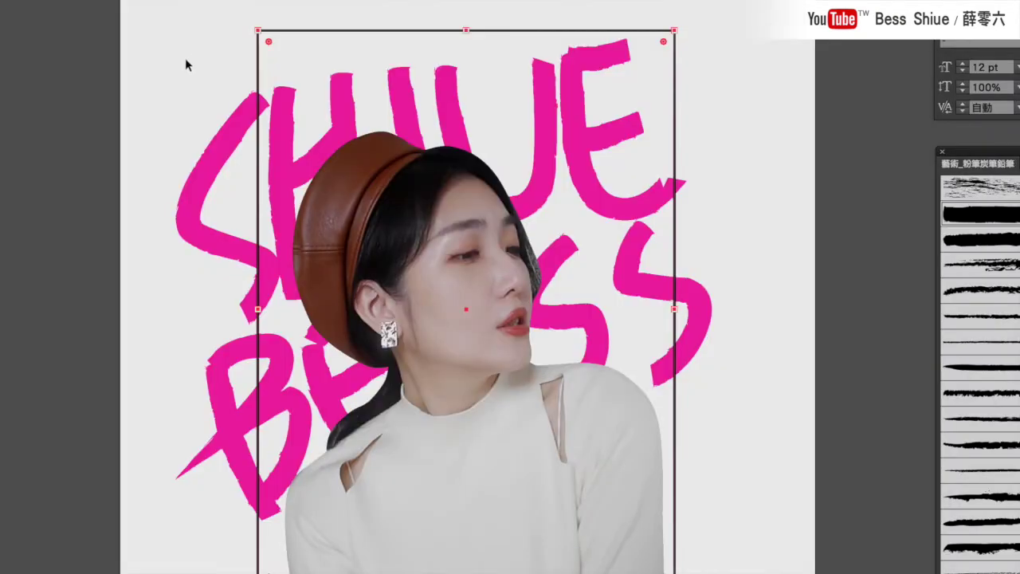
{"action": "left_click_drag", "start_coordinate": [180, 62], "coordinate": [316, 142]}
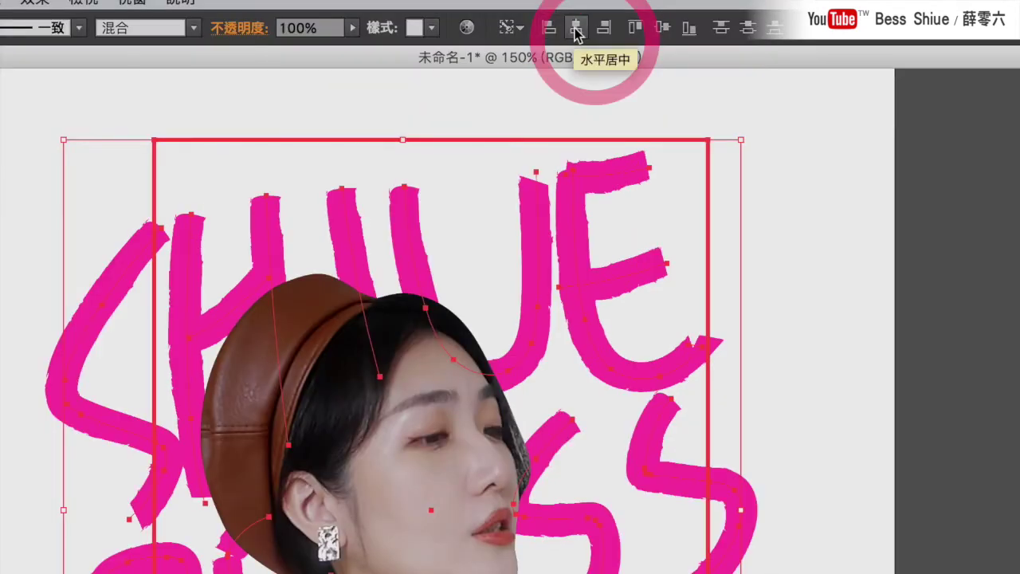
- Centre the lettering horizontally on the black frame, lock 圖層 2 and unlock 圖層 1
{"action": "left_click", "coordinate": [575, 30]}
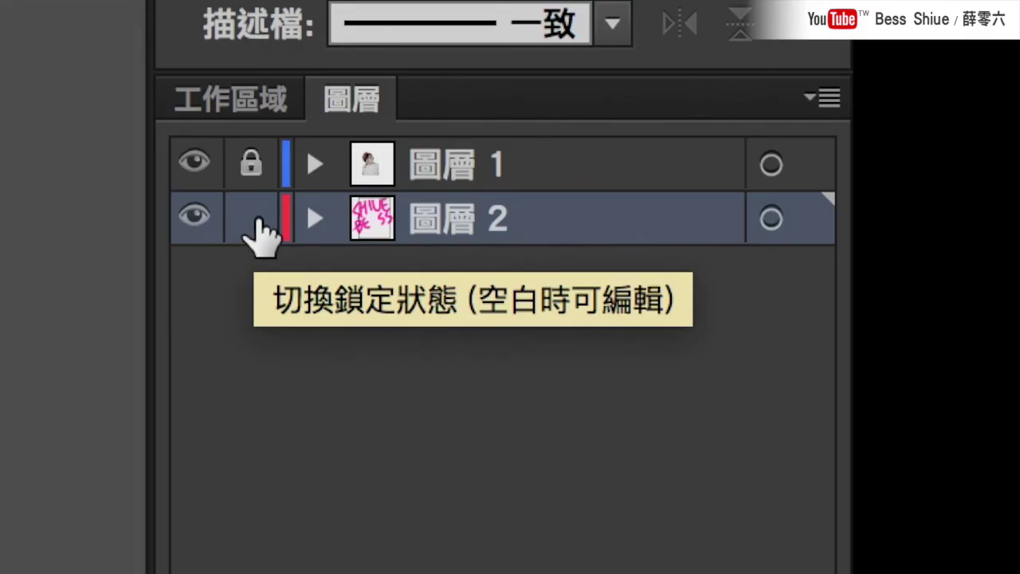
{"action": "left_click", "coordinate": [254, 215]}
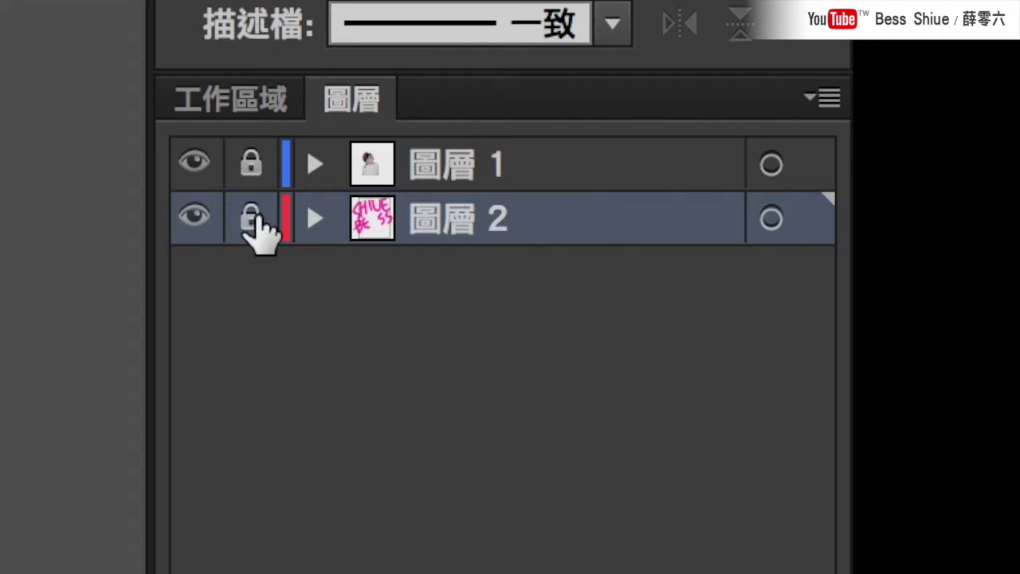
{"action": "left_click", "coordinate": [745, 150]}
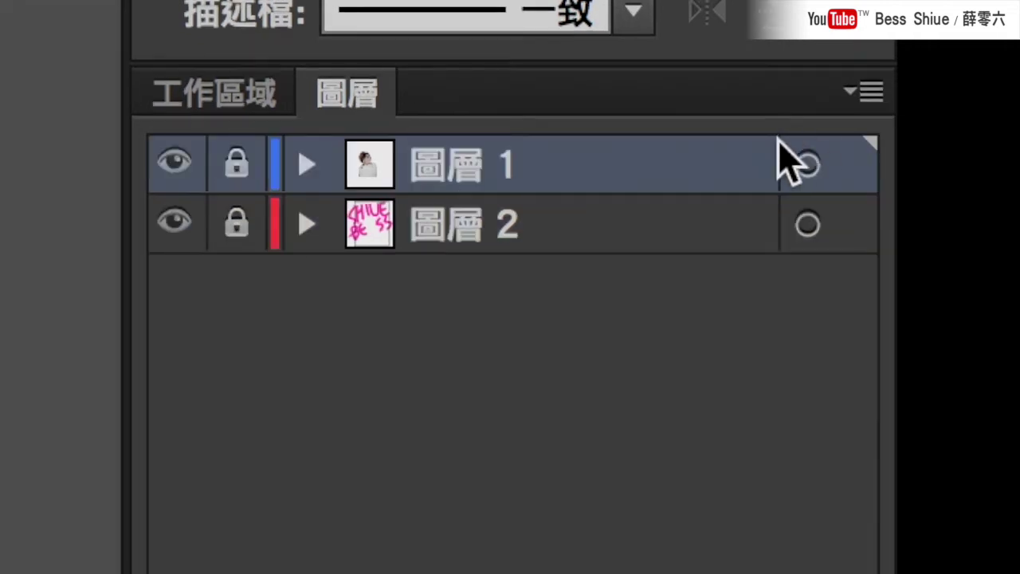
{"action": "left_click", "coordinate": [227, 171]}
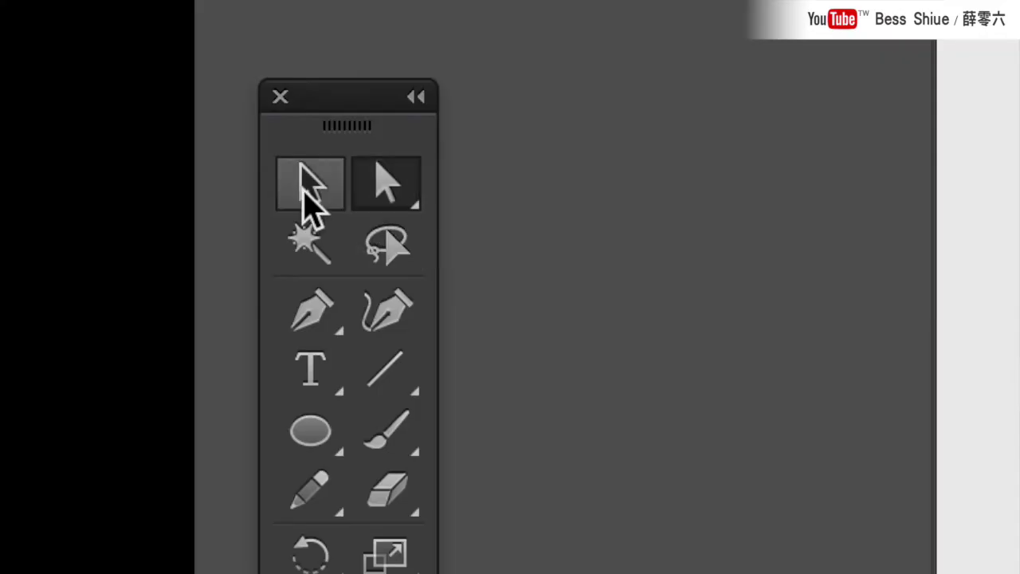
- Embed the portrait photo, convert it to grayscale, relock 圖層 1 and add a new layer
{"action": "left_click", "coordinate": [384, 189]}
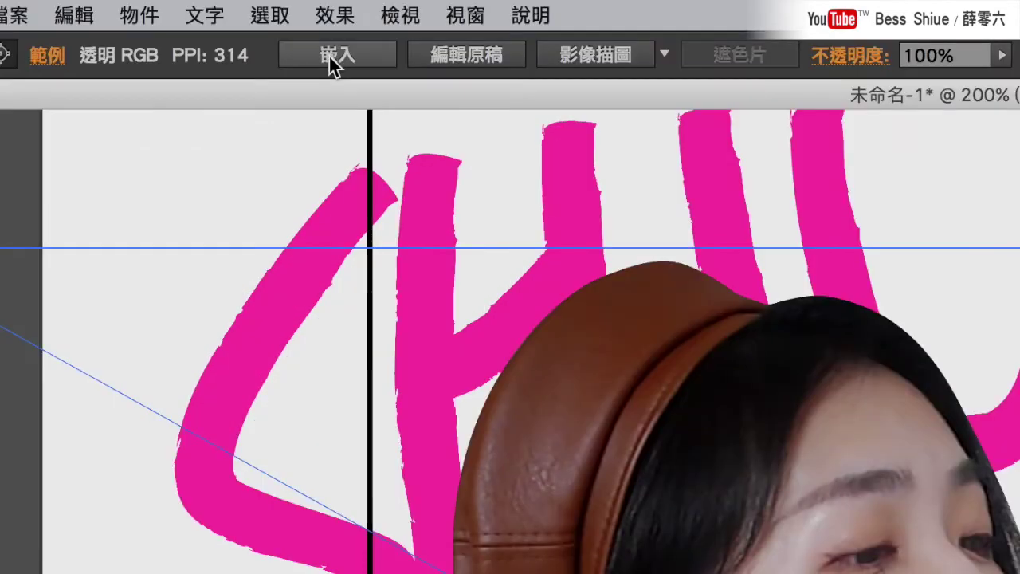
{"action": "left_click", "coordinate": [329, 55]}
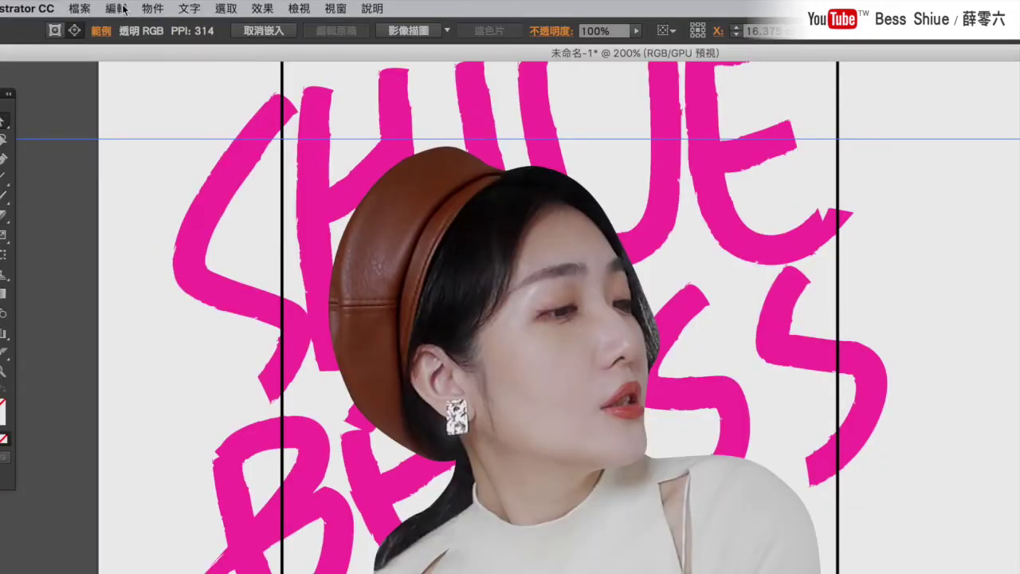
{"action": "left_click", "coordinate": [118, 9]}
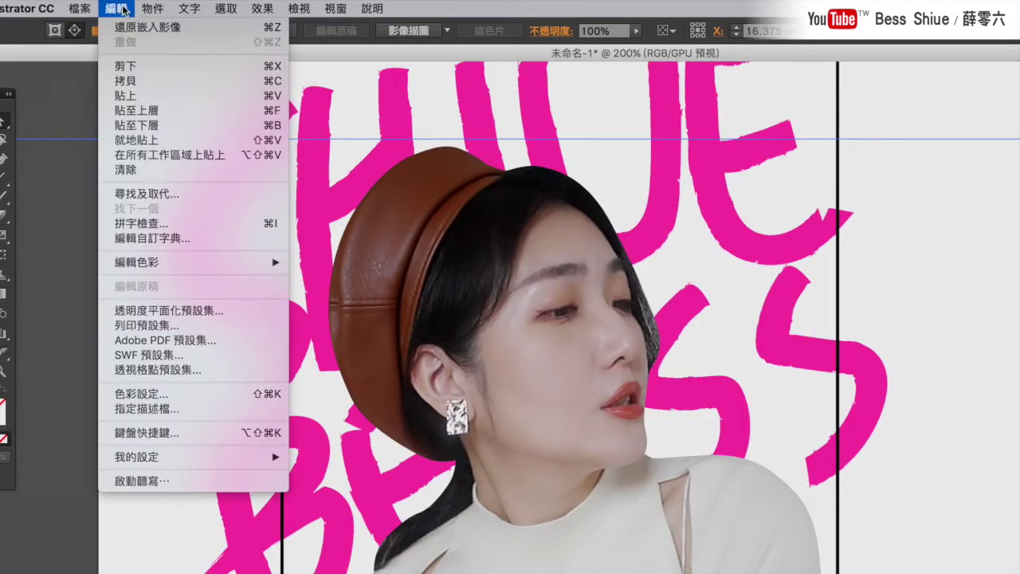
{"action": "mouse_move", "coordinate": [137, 262]}
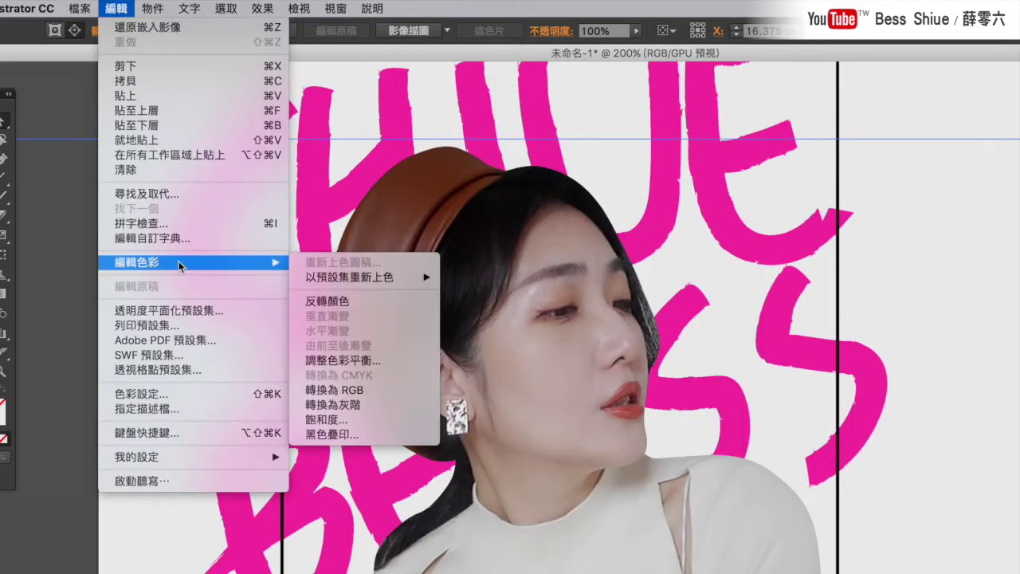
{"action": "left_click", "coordinate": [403, 406]}
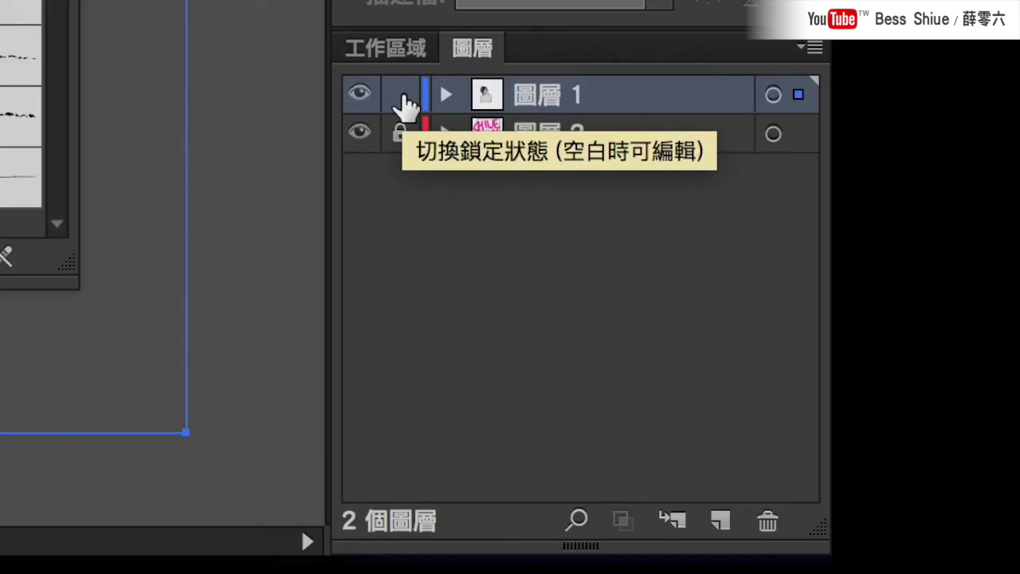
{"action": "left_click", "coordinate": [403, 96]}
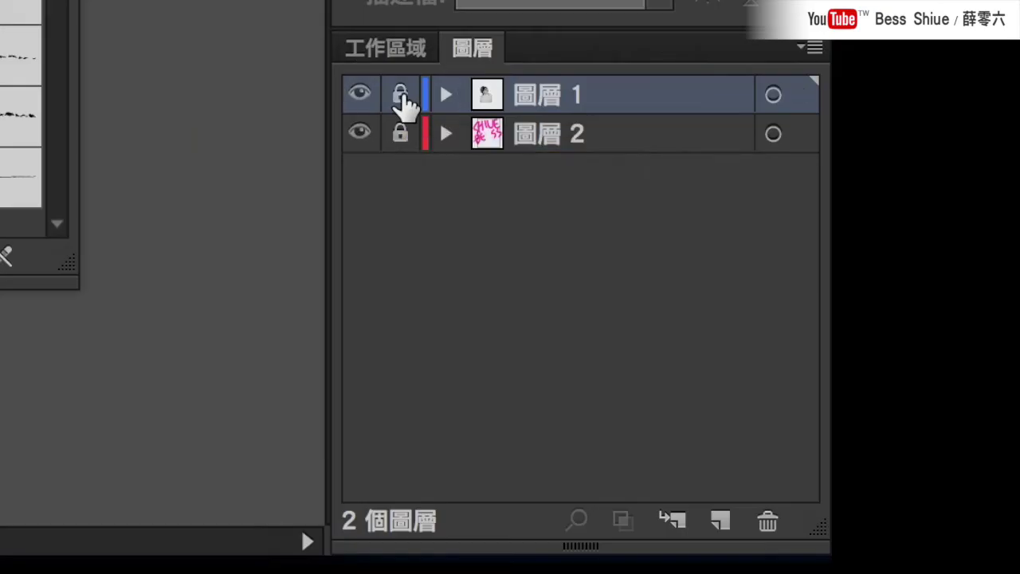
{"action": "left_click", "coordinate": [718, 522]}
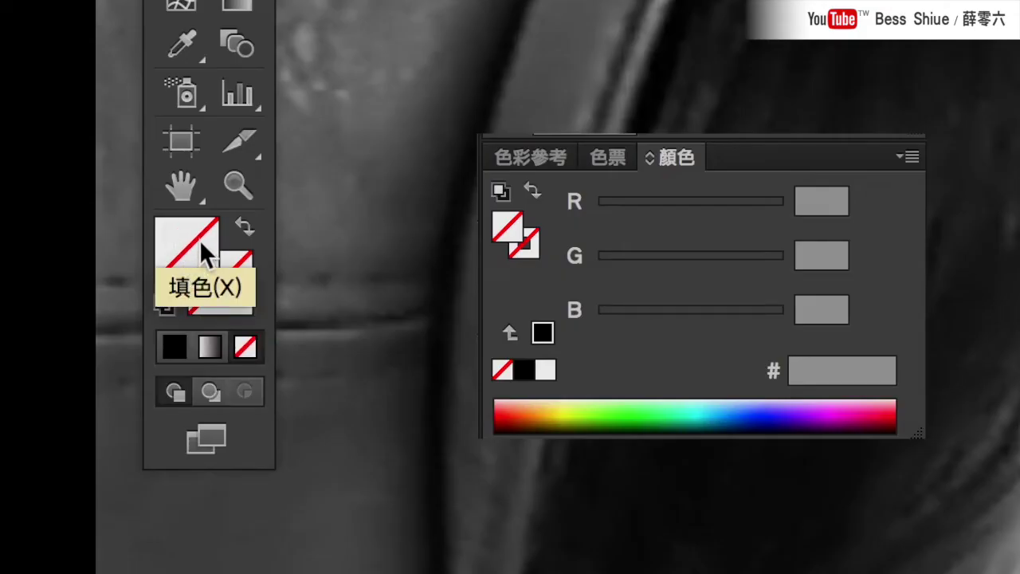
- Set the stroke to yellow FFFD5C and brush yellow accents along the eyebrow
{"action": "left_click", "coordinate": [242, 262]}
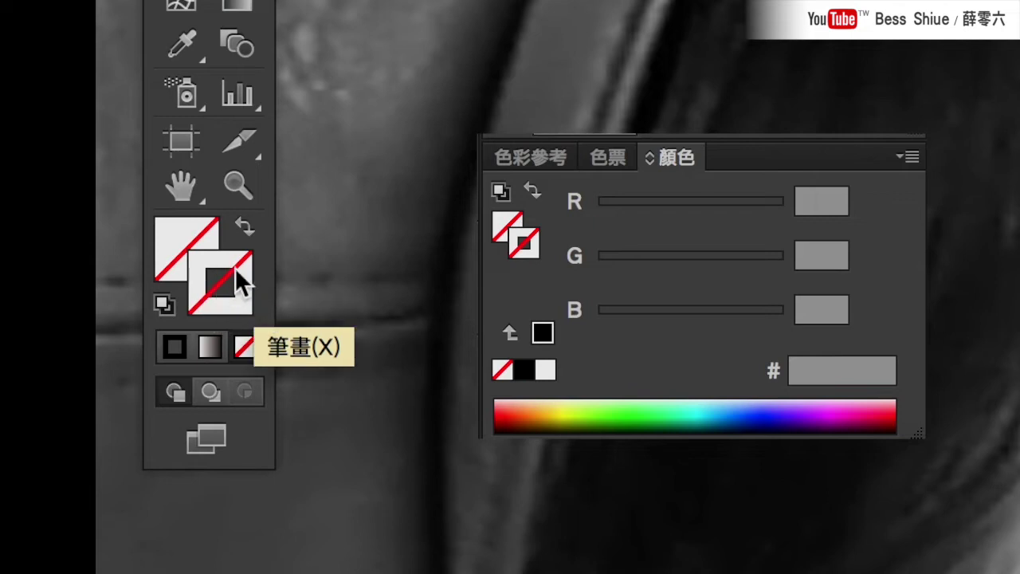
{"action": "left_click", "coordinate": [560, 403]}
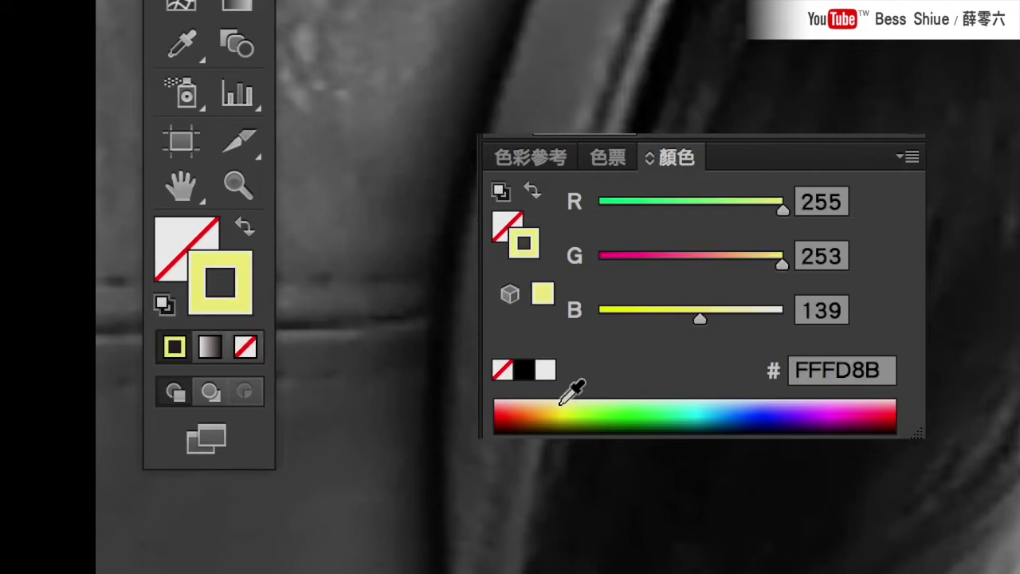
{"action": "left_click_drag", "start_coordinate": [698, 319], "coordinate": [669, 316]}
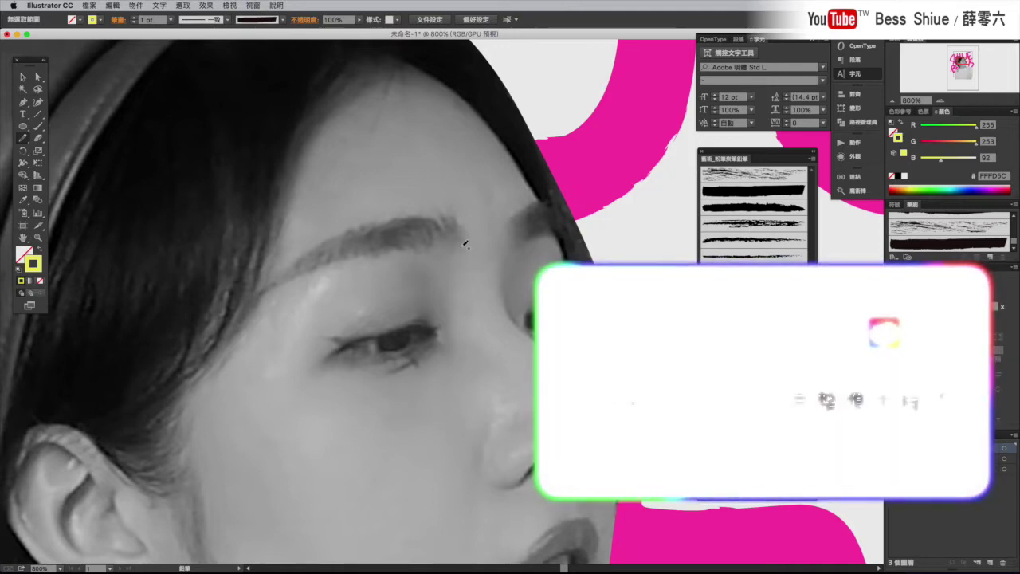
{"action": "mouse_move", "coordinate": [453, 217]}
{"action": "left_mouse_down"}
{"action": "mouse_move", "coordinate": [456, 244]}
{"action": "mouse_move", "coordinate": [428, 244]}
{"action": "left_mouse_up"}
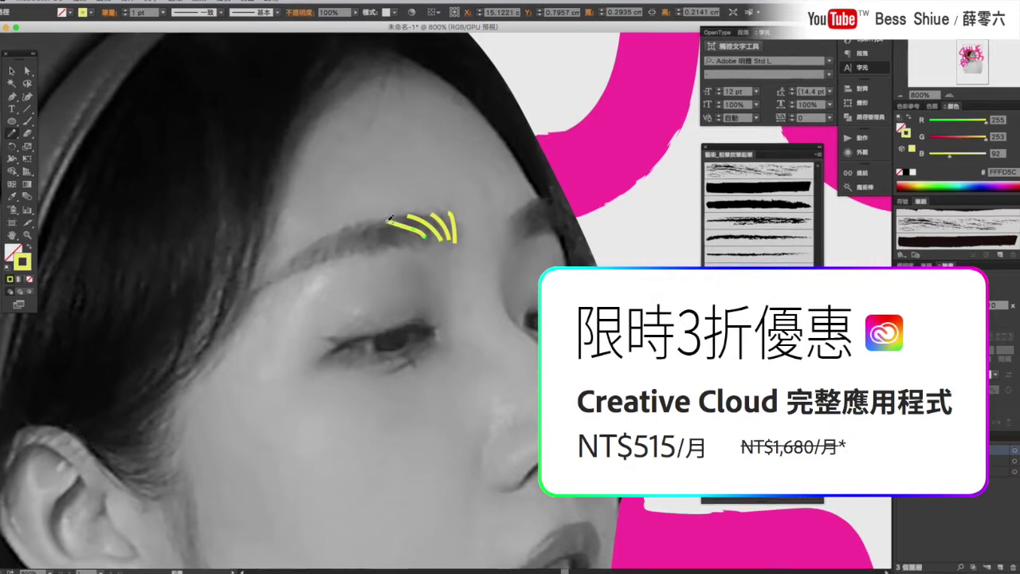
{"action": "mouse_move", "coordinate": [354, 232]}
{"action": "left_mouse_down"}
{"action": "mouse_move", "coordinate": [390, 221]}
{"action": "mouse_move", "coordinate": [335, 234]}
{"action": "left_mouse_up"}
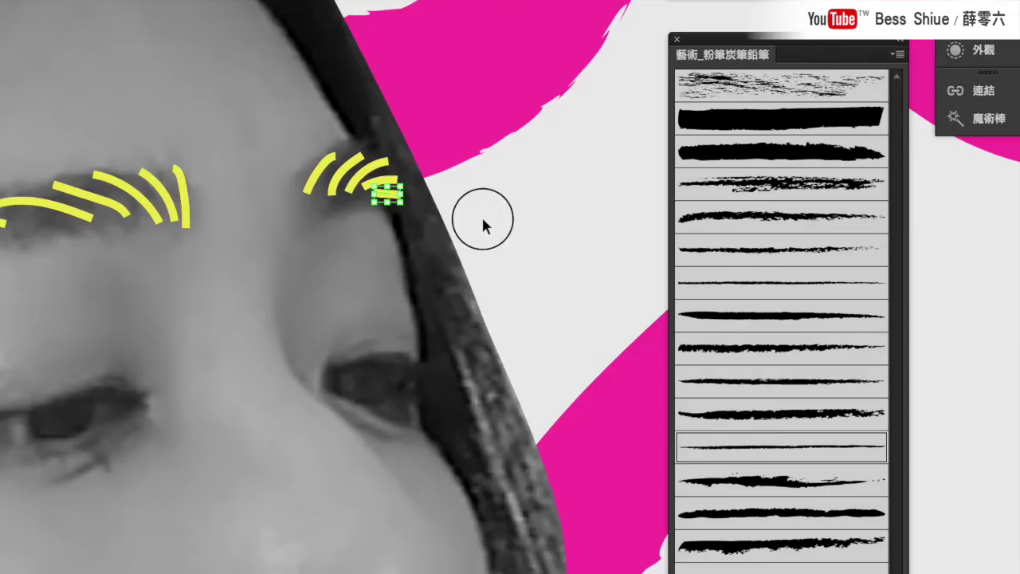
{"action": "left_click", "coordinate": [482, 218]}
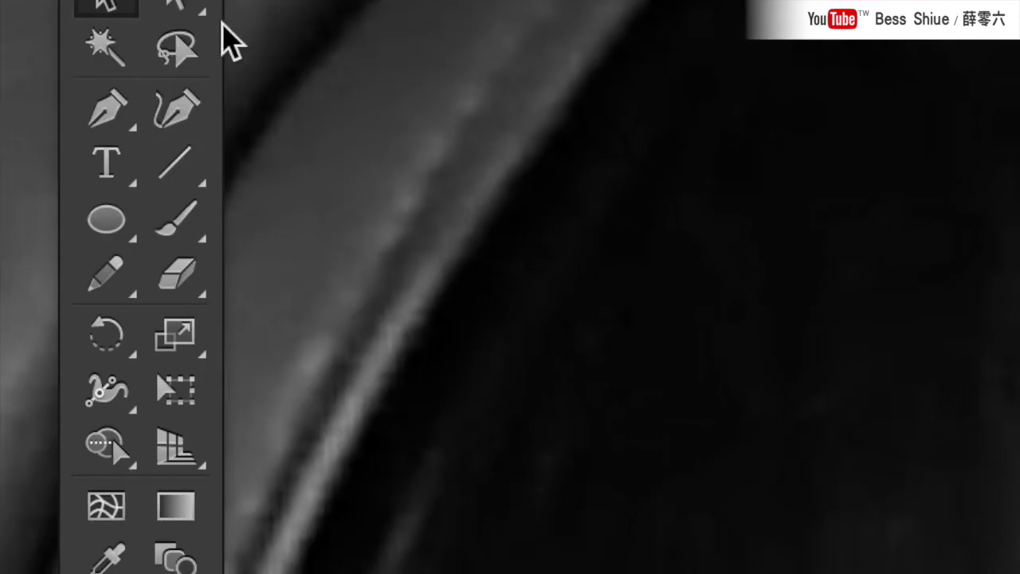
- Draw cyan Pencil strokes along the left eyebrow's yellow arcs
{"action": "left_click", "coordinate": [120, 275]}
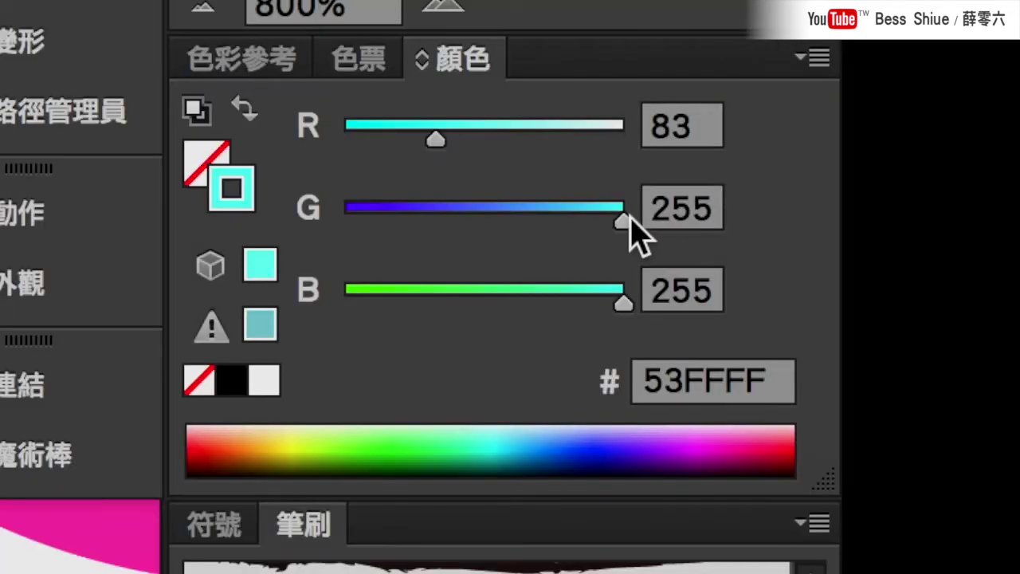
{"action": "left_click_drag", "start_coordinate": [622, 221], "coordinate": [594, 211]}
{"action": "mouse_move", "coordinate": [584, 248]}
{"action": "left_mouse_down"}
{"action": "mouse_move", "coordinate": [547, 212]}
{"action": "mouse_move", "coordinate": [558, 243]}
{"action": "left_mouse_up"}
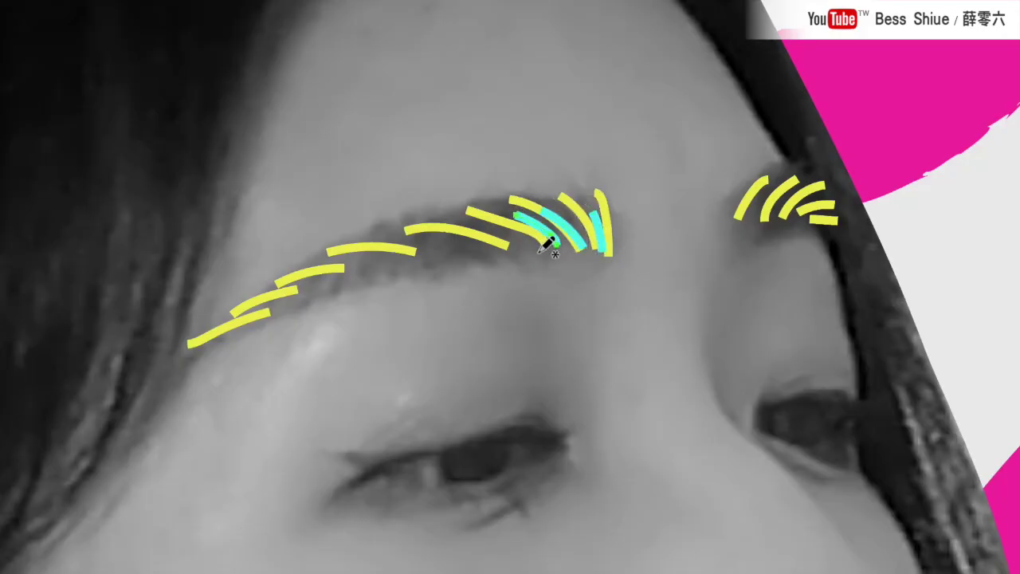
{"action": "left_click_drag", "start_coordinate": [443, 209], "coordinate": [483, 252]}
{"action": "left_click_drag", "start_coordinate": [454, 255], "coordinate": [411, 231]}
{"action": "left_click_drag", "start_coordinate": [394, 264], "coordinate": [328, 258]}
{"action": "mouse_move", "coordinate": [342, 275]}
{"action": "left_mouse_down"}
{"action": "mouse_move", "coordinate": [305, 278]}
{"action": "mouse_move", "coordinate": [269, 297]}
{"action": "left_mouse_up"}
- Add cyan strokes on the right brow and a 2 pt cyan outline inside the earring
{"action": "left_click_drag", "start_coordinate": [764, 185], "coordinate": [739, 217]}
{"action": "left_click_drag", "start_coordinate": [796, 199], "coordinate": [772, 219]}
{"action": "left_click_drag", "start_coordinate": [816, 205], "coordinate": [794, 227]}
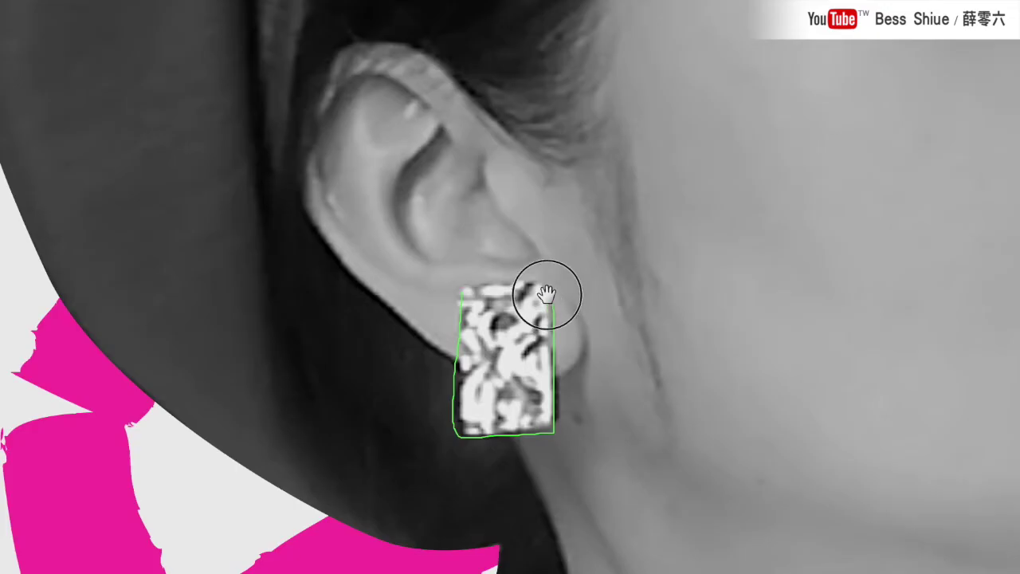
{"action": "mouse_move", "coordinate": [546, 289]}
{"action": "left_mouse_down"}
{"action": "mouse_move", "coordinate": [473, 406]}
{"action": "mouse_move", "coordinate": [520, 322]}
{"action": "mouse_move", "coordinate": [505, 405]}
{"action": "left_mouse_up"}
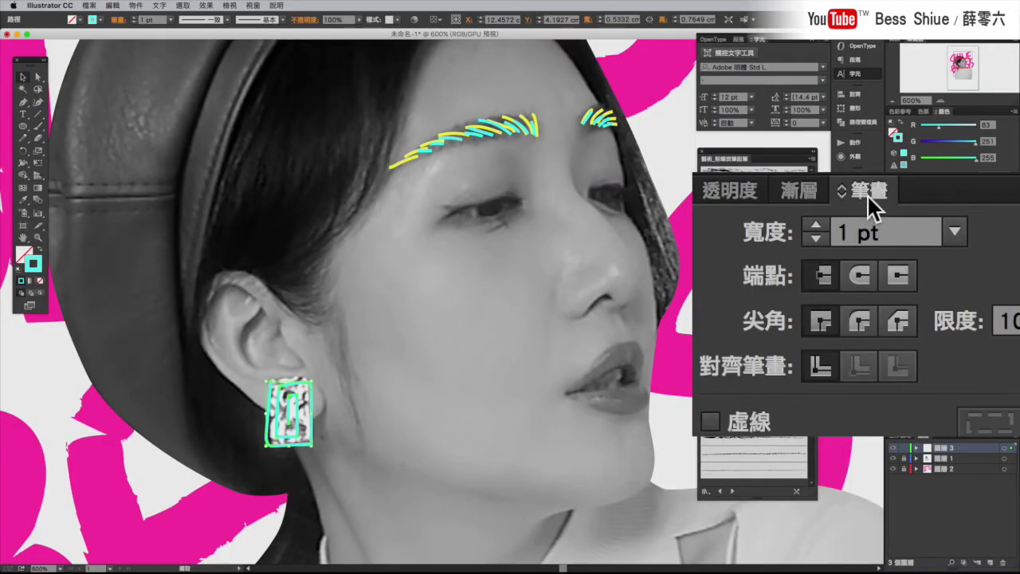
{"action": "left_click", "coordinate": [815, 225]}
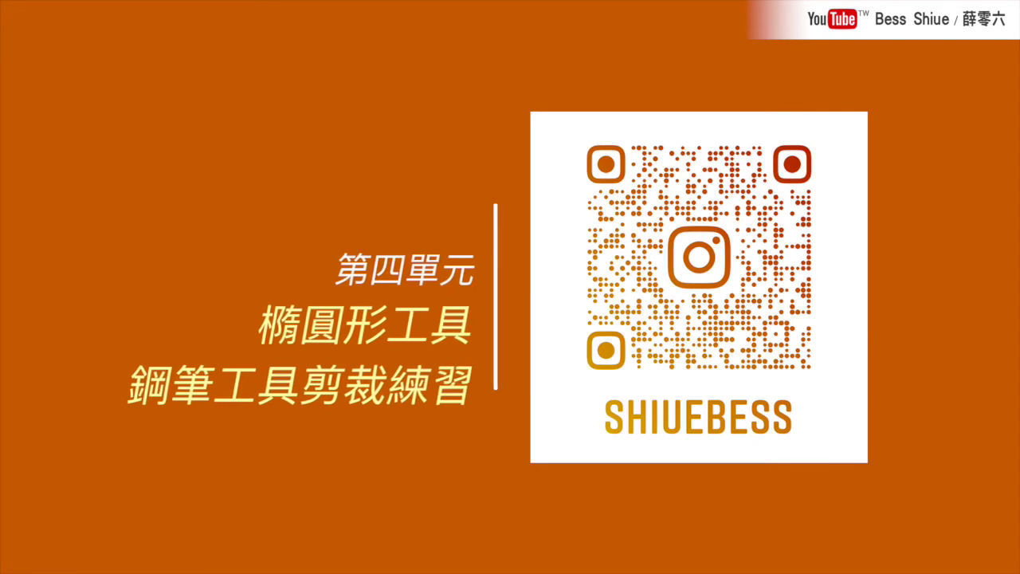
- Draw yellow FFFD5C circles of varying sizes over the left sleeve and shirt's left side
{"action": "left_click_drag", "start_coordinate": [111, 137], "coordinate": [274, 273]}
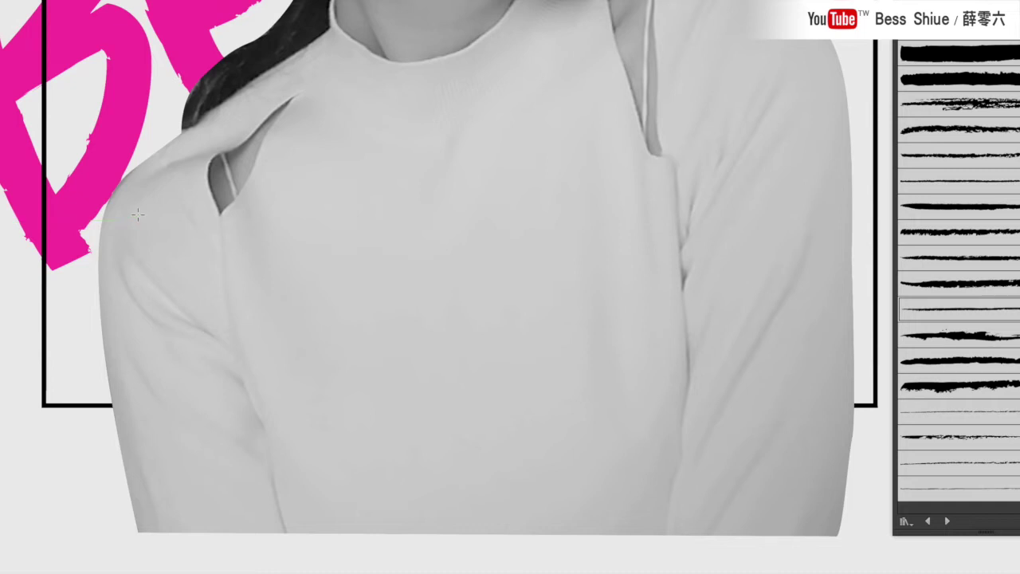
{"action": "left_click_drag", "start_coordinate": [137, 211], "coordinate": [170, 245]}
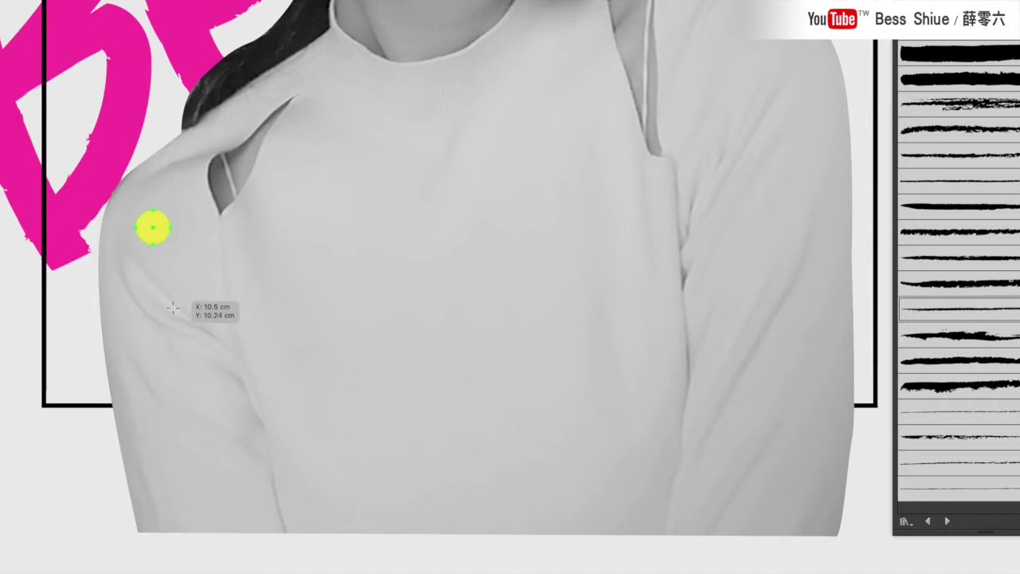
{"action": "left_click_drag", "start_coordinate": [149, 297], "coordinate": [184, 332]}
{"action": "left_click_drag", "start_coordinate": [172, 387], "coordinate": [206, 422]}
{"action": "left_click_drag", "start_coordinate": [191, 477], "coordinate": [228, 514]}
{"action": "left_click_drag", "start_coordinate": [243, 218], "coordinate": [267, 242]}
{"action": "left_click_drag", "start_coordinate": [318, 135], "coordinate": [345, 162]}
{"action": "left_click_drag", "start_coordinate": [334, 207], "coordinate": [371, 244]}
{"action": "left_click_drag", "start_coordinate": [365, 293], "coordinate": [405, 334]}
{"action": "left_click_drag", "start_coordinate": [390, 389], "coordinate": [432, 430]}
{"action": "left_click_drag", "start_coordinate": [432, 481], "coordinate": [472, 520]}
- Add yellow dots across the shirt's centre and right sleeve, then deselect
{"action": "left_click_drag", "start_coordinate": [463, 171], "coordinate": [496, 205]}
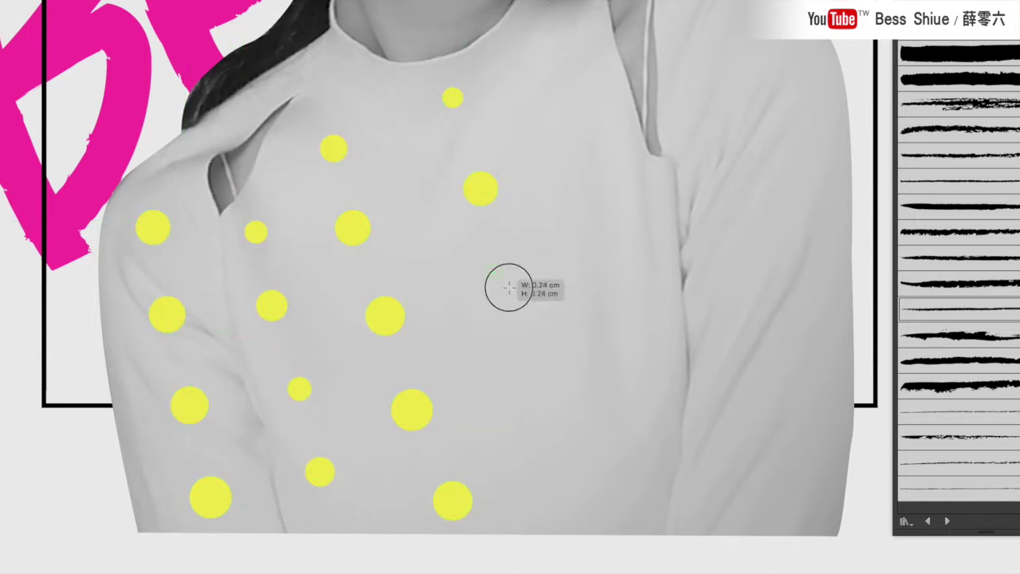
{"action": "left_click_drag", "start_coordinate": [515, 354], "coordinate": [553, 390]}
{"action": "left_click_drag", "start_coordinate": [628, 296], "coordinate": [661, 328]}
{"action": "left_click_drag", "start_coordinate": [675, 462], "coordinate": [705, 491]}
{"action": "left_click_drag", "start_coordinate": [682, 108], "coordinate": [710, 135]}
{"action": "left_click_drag", "start_coordinate": [720, 211], "coordinate": [749, 239]}
{"action": "left_click_drag", "start_coordinate": [747, 313], "coordinate": [783, 349]}
{"action": "left_click_drag", "start_coordinate": [772, 410], "coordinate": [815, 452]}
{"action": "left_click_drag", "start_coordinate": [809, 501], "coordinate": [840, 530]}
{"action": "left_click_drag", "start_coordinate": [771, 29], "coordinate": [798, 56]}
{"action": "left_click_drag", "start_coordinate": [792, 111], "coordinate": [816, 136]}
{"action": "left_click_drag", "start_coordinate": [805, 211], "coordinate": [826, 232]}
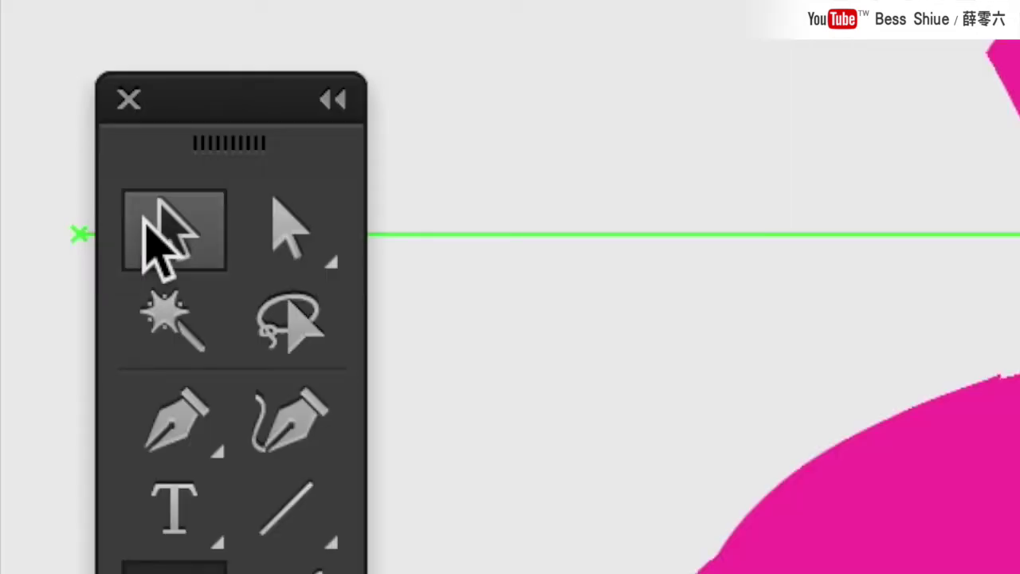
{"action": "left_click", "coordinate": [147, 215]}
{"action": "left_click", "coordinate": [448, 164]}
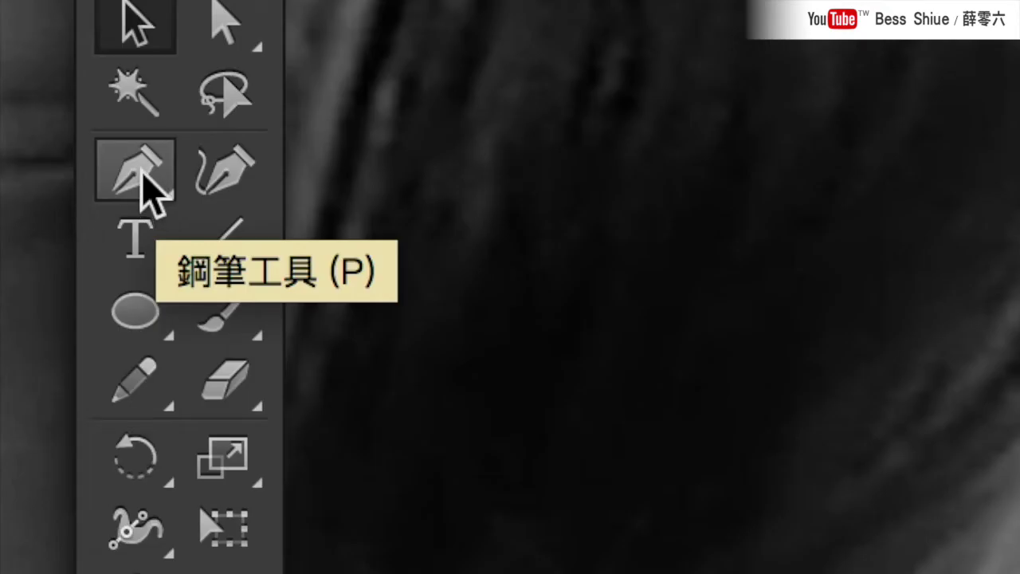
- Trace a closed Pen outline around the lips
{"action": "left_click", "coordinate": [147, 188]}
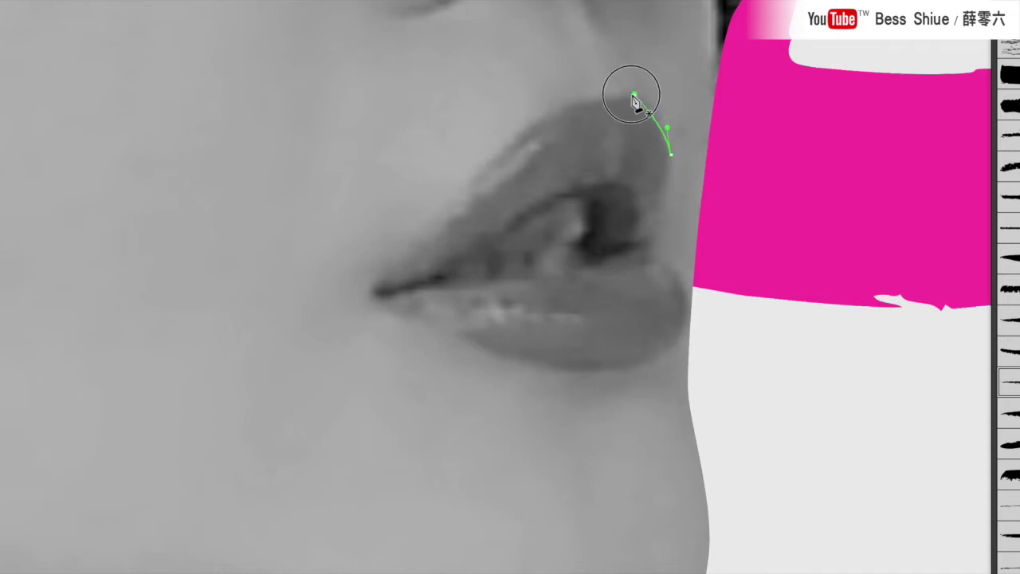
{"action": "left_click_drag", "start_coordinate": [628, 91], "coordinate": [565, 119]}
{"action": "left_click", "coordinate": [523, 114]}
{"action": "left_click", "coordinate": [451, 213]}
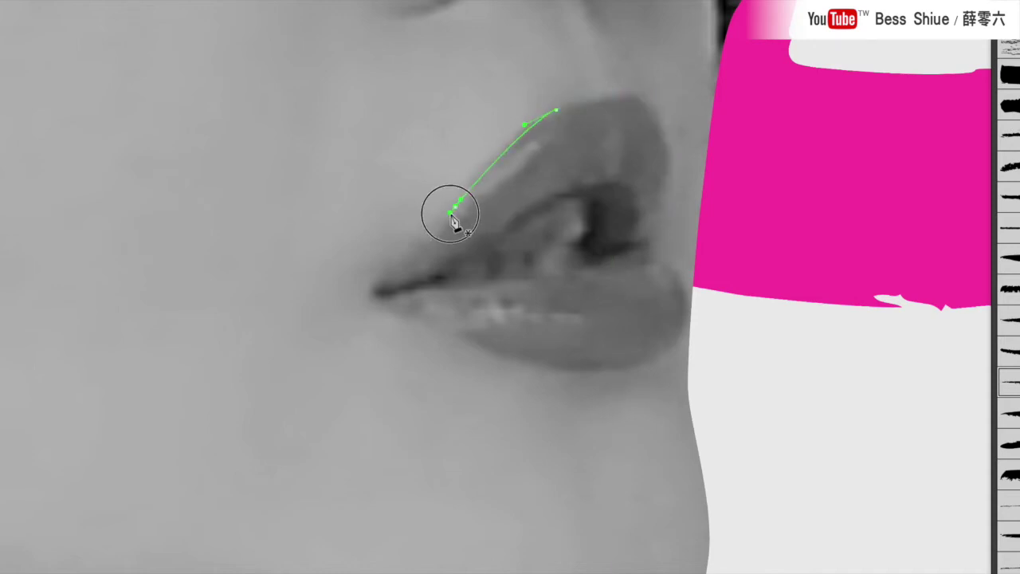
{"action": "left_click_drag", "start_coordinate": [374, 293], "coordinate": [505, 423]}
{"action": "left_click_drag", "start_coordinate": [569, 369], "coordinate": [599, 383]}
{"action": "left_click", "coordinate": [633, 364]}
{"action": "left_click_drag", "start_coordinate": [687, 303], "coordinate": [706, 318]}
{"action": "left_click_drag", "start_coordinate": [668, 264], "coordinate": [653, 262]}
{"action": "left_click", "coordinate": [653, 261]}
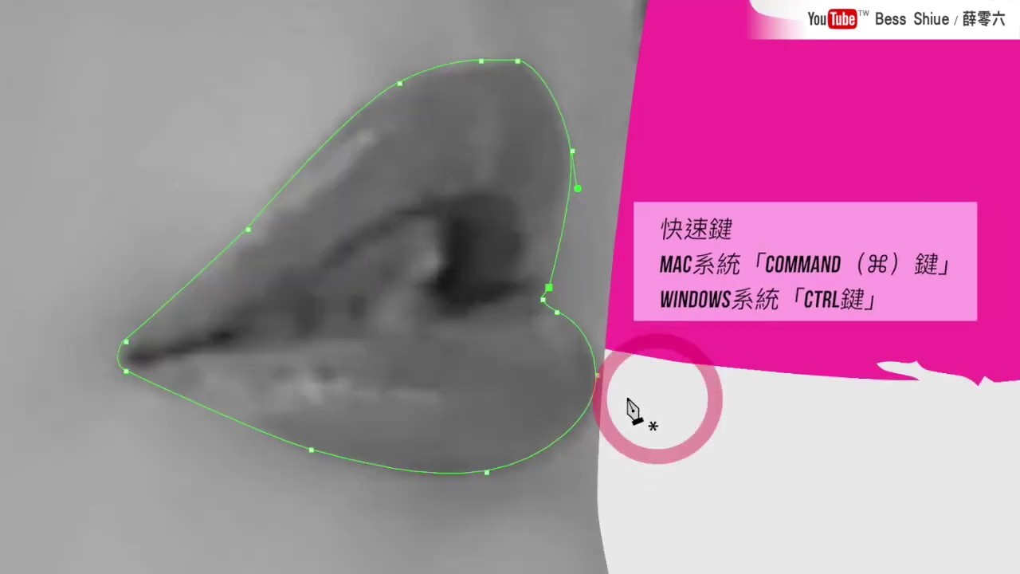
{"action": "key", "text": "ctrl"}
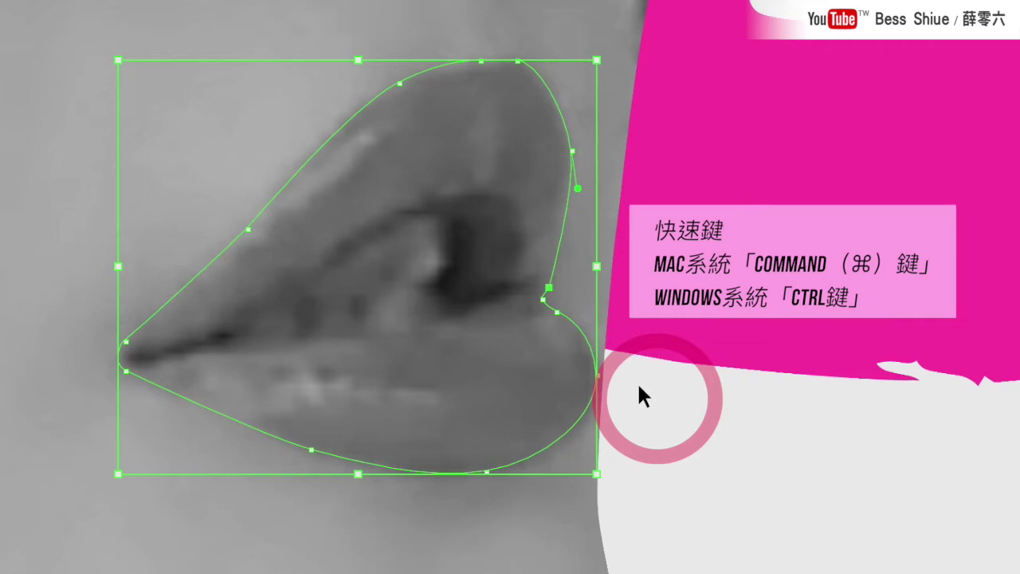
{"action": "left_click", "coordinate": [640, 386], "text": "ctrl"}
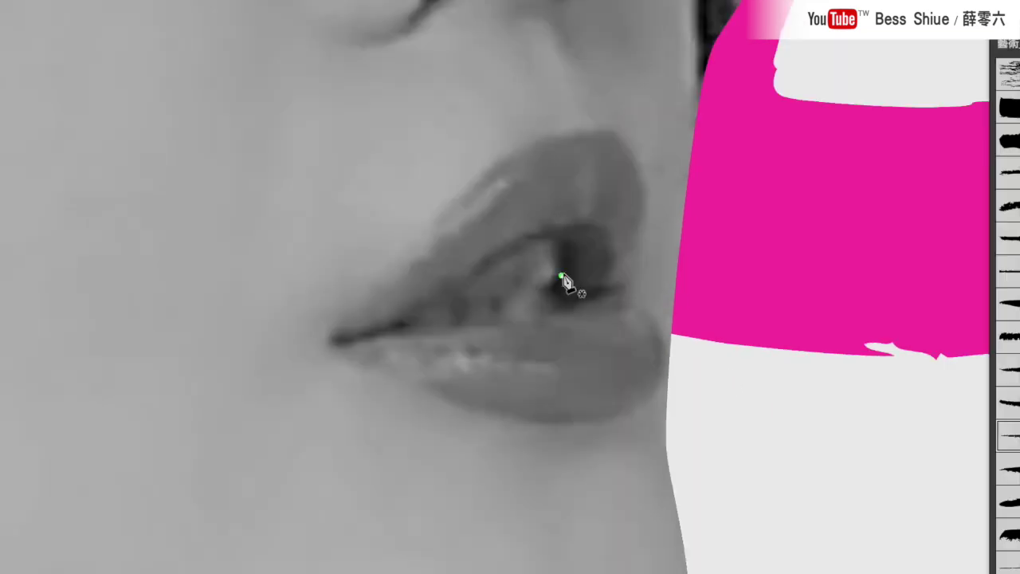
- Trace a second closed path around the open mouth inside the lips
{"action": "left_click_drag", "start_coordinate": [562, 275], "coordinate": [550, 234]}
{"action": "left_click_drag", "start_coordinate": [486, 256], "coordinate": [486, 278]}
{"action": "mouse_move", "coordinate": [417, 314]}
{"action": "left_mouse_down"}
{"action": "mouse_move", "coordinate": [474, 341]}
{"action": "mouse_move", "coordinate": [576, 319]}
{"action": "left_mouse_up"}
{"action": "left_click", "coordinate": [570, 306]}
{"action": "left_click_drag", "start_coordinate": [561, 279], "coordinate": [562, 290]}
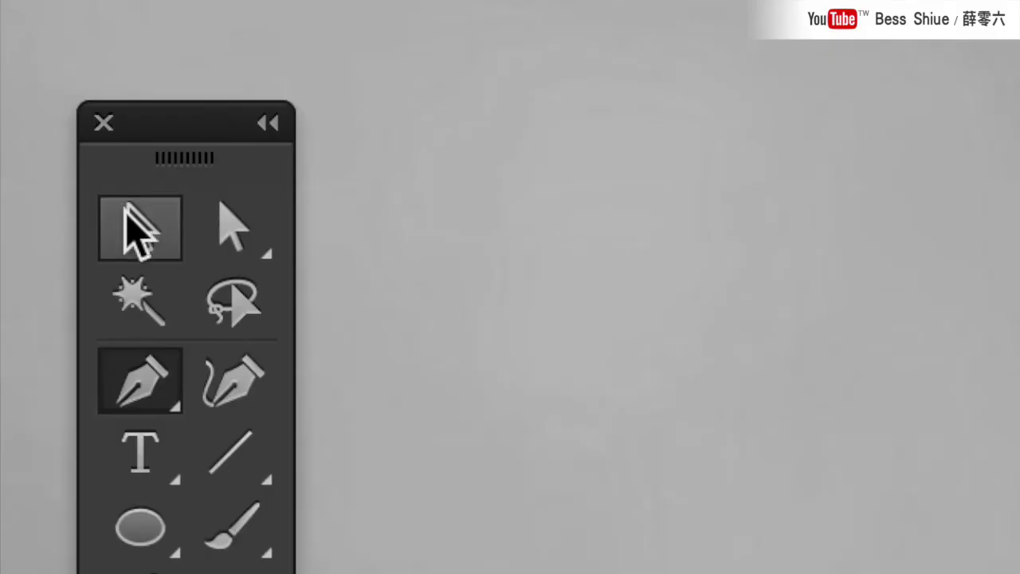
{"action": "left_click", "coordinate": [132, 230]}
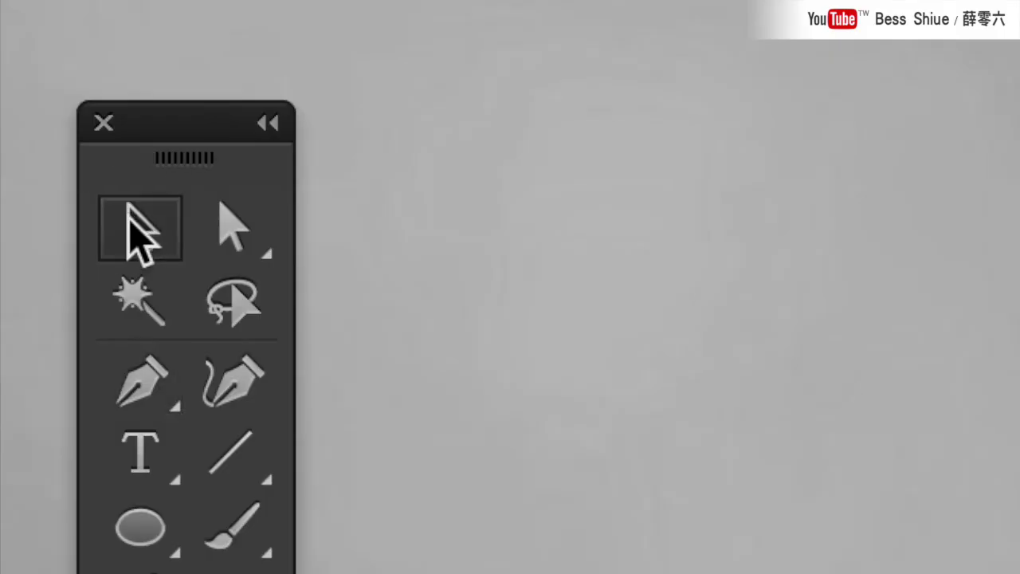
- Fill both lip paths with pink FF179A and exclude the mouth opening with Pathfinder
{"action": "mouse_move", "coordinate": [266, 183]}
{"action": "left_mouse_down"}
{"action": "mouse_move", "coordinate": [358, 317]}
{"action": "mouse_move", "coordinate": [419, 443]}
{"action": "left_mouse_up"}
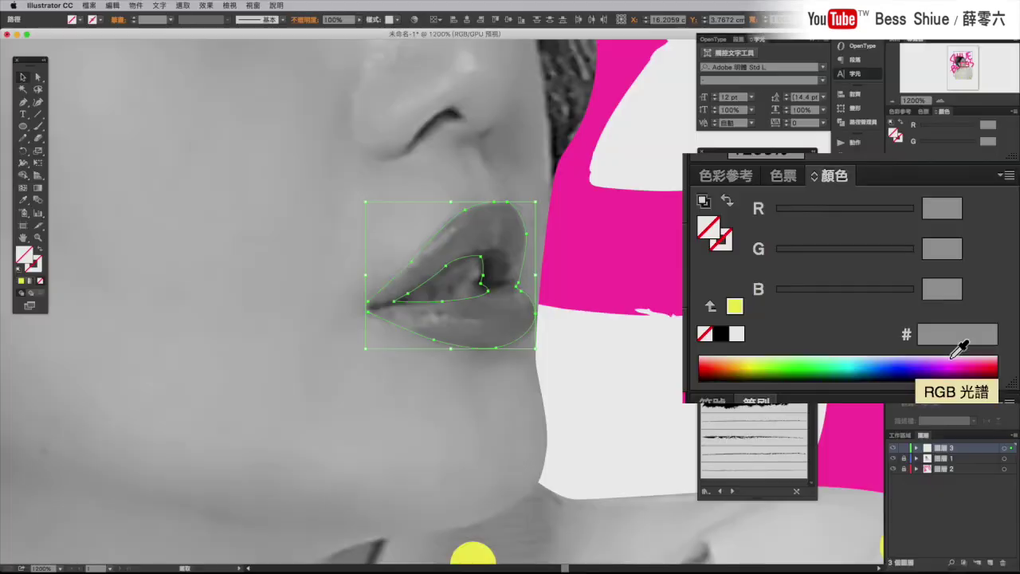
{"action": "left_click", "coordinate": [969, 362]}
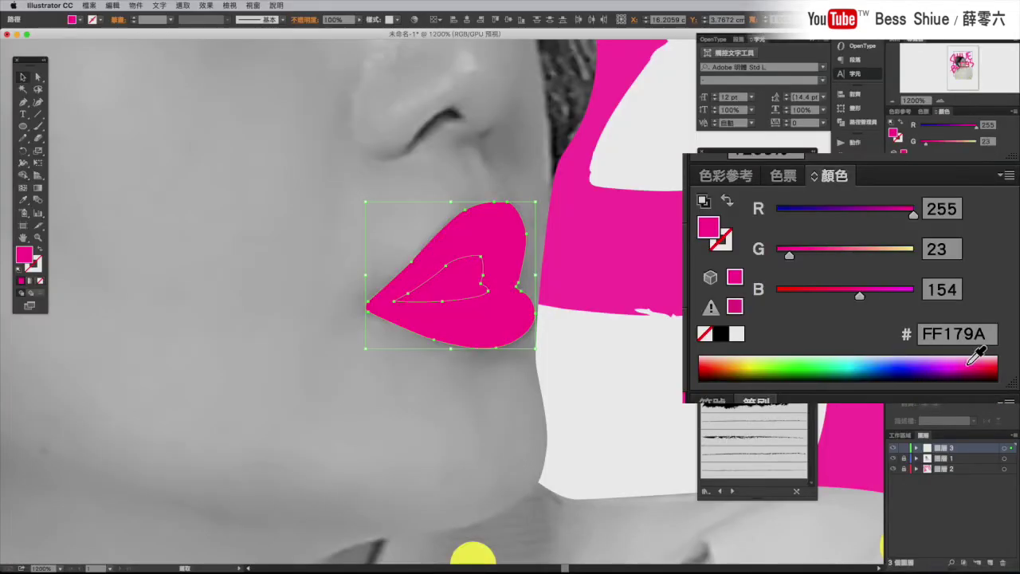
{"action": "left_click", "coordinate": [861, 123]}
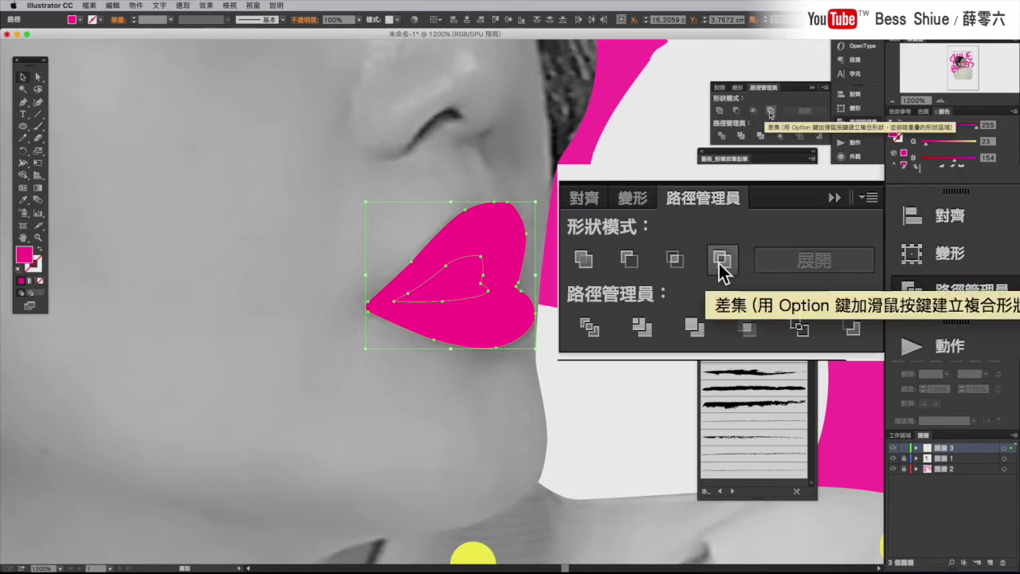
{"action": "left_click", "coordinate": [771, 112]}
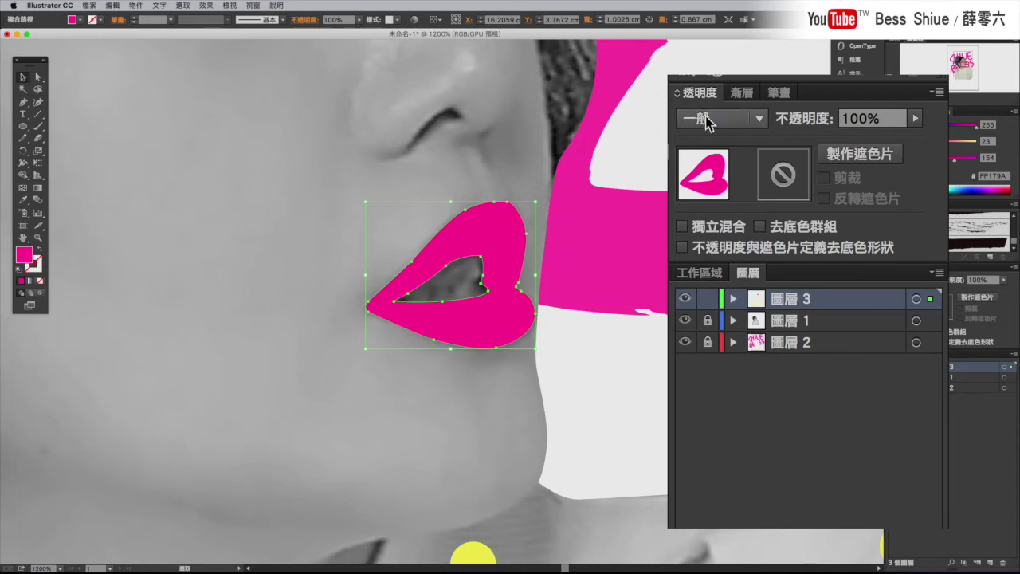
- Set the lips' blend mode to Soft Light (柔光)
{"action": "left_click", "coordinate": [706, 122]}
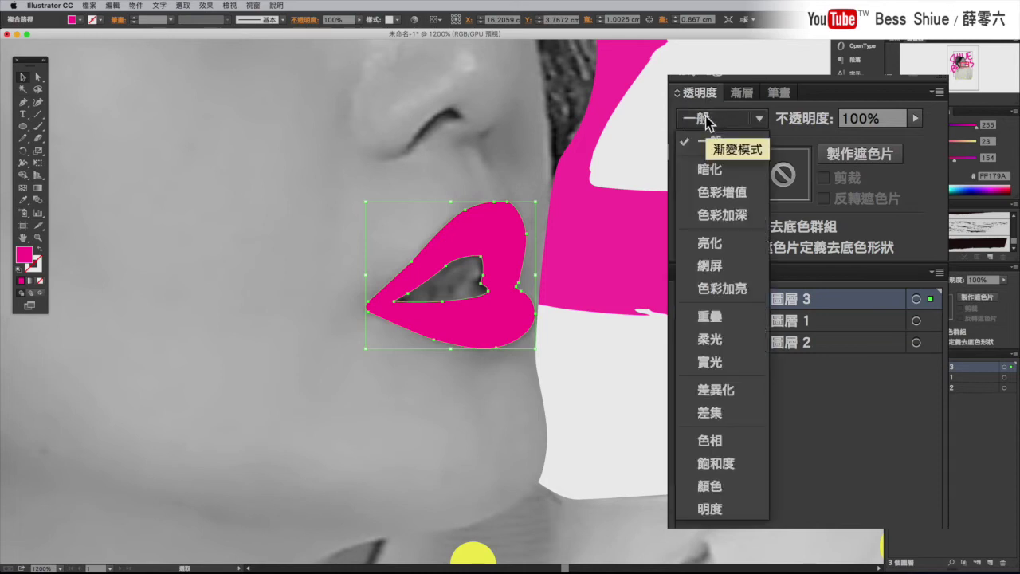
{"action": "left_click", "coordinate": [710, 338]}
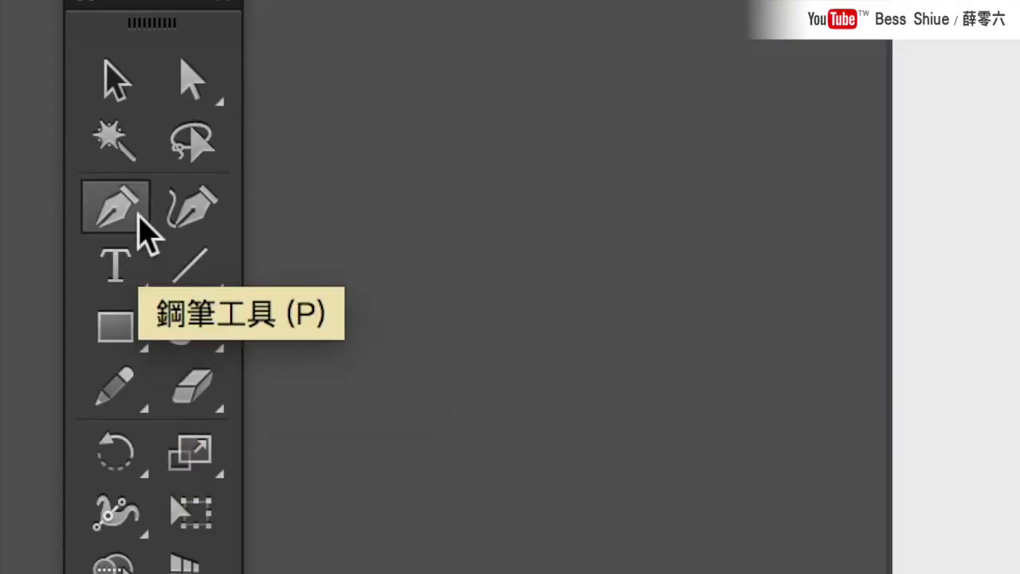
{"action": "left_click", "coordinate": [137, 213]}
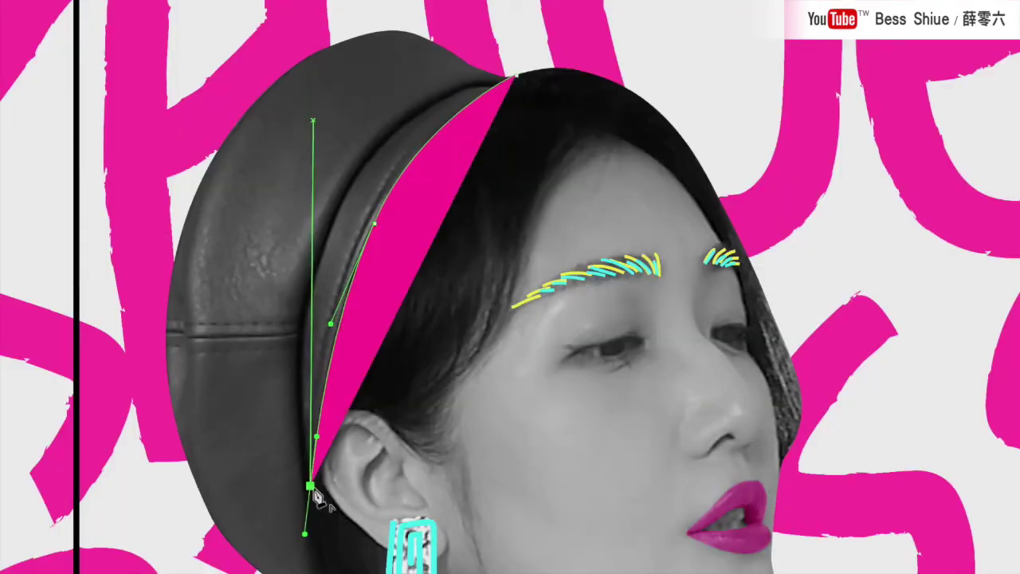
- Extend the pink collar shape down the shoulder and close it at its start
{"action": "left_click_drag", "start_coordinate": [439, 89], "coordinate": [514, 83]}
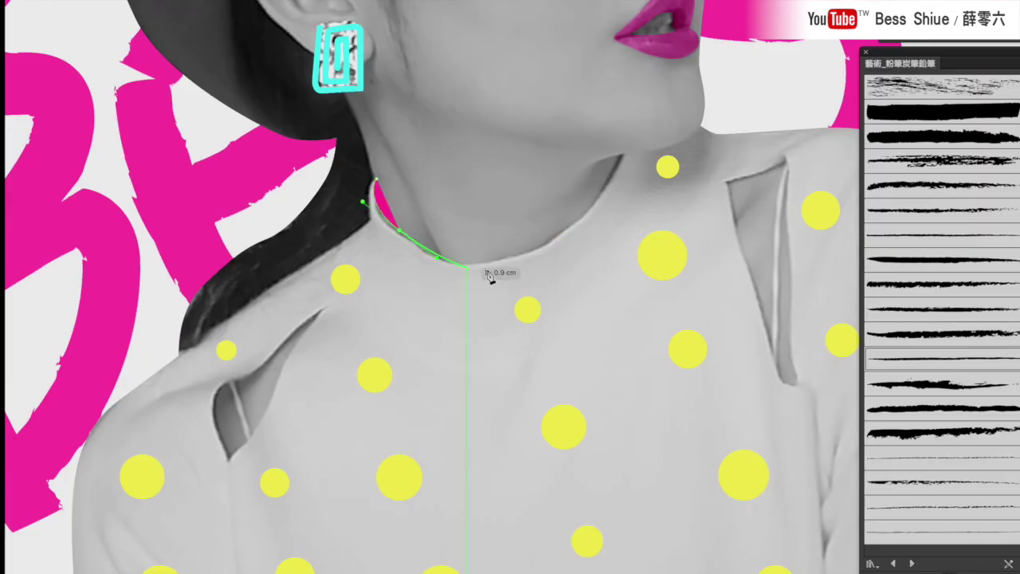
{"action": "left_click", "coordinate": [604, 189]}
{"action": "left_click_drag", "start_coordinate": [475, 282], "coordinate": [373, 231]}
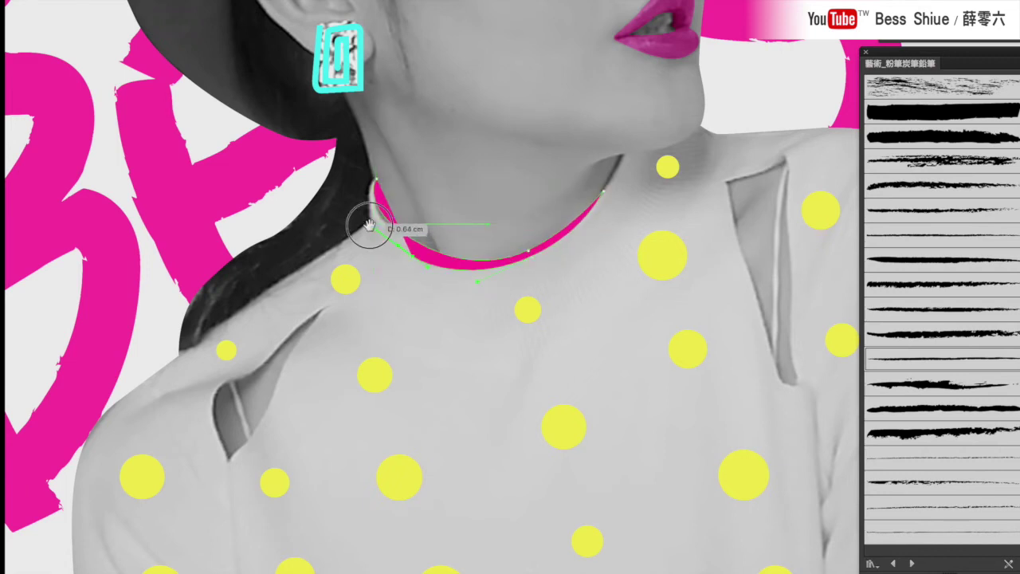
{"action": "left_click", "coordinate": [196, 345]}
{"action": "left_click_drag", "start_coordinate": [88, 437], "coordinate": [80, 466]}
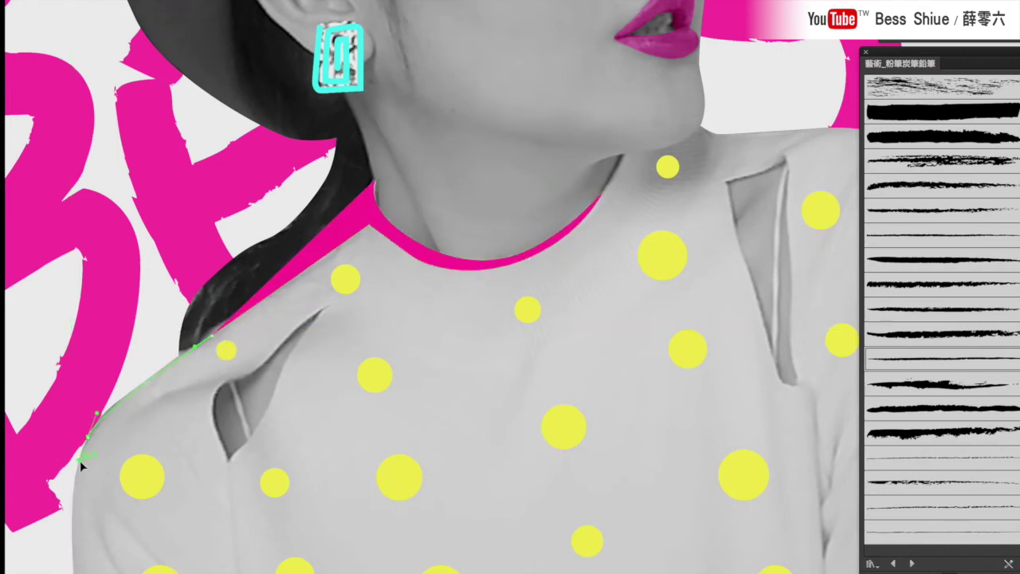
{"action": "left_click_drag", "start_coordinate": [306, 257], "coordinate": [313, 260]}
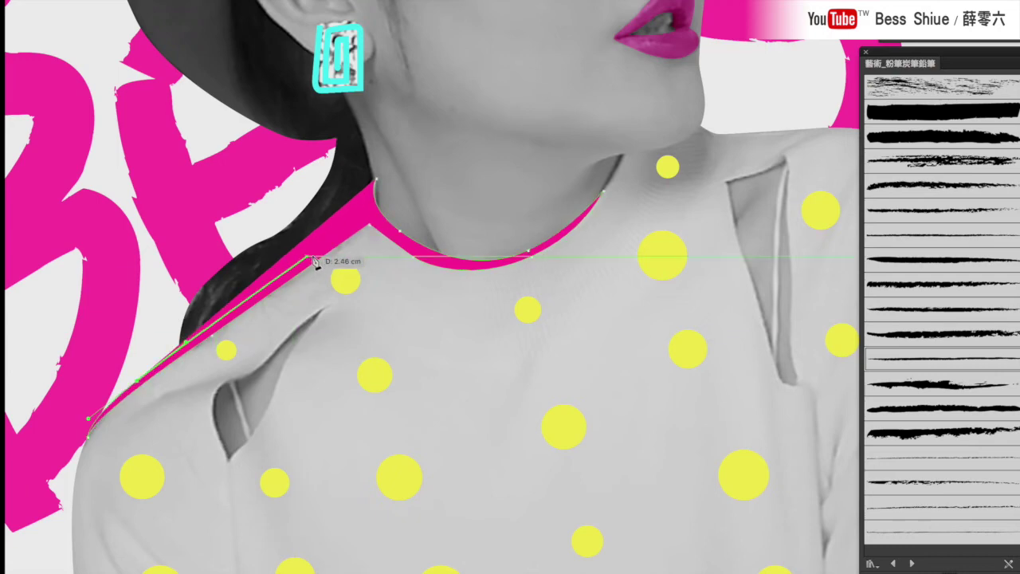
{"action": "left_click_drag", "start_coordinate": [375, 180], "coordinate": [376, 184]}
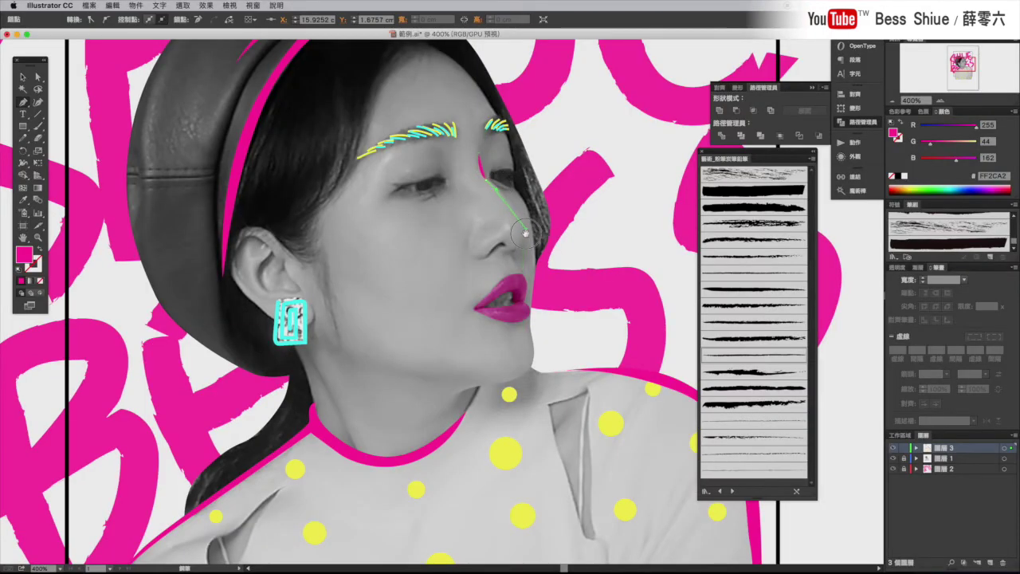
- Draw a pink Pen line from the nose tip up toward the brow
{"action": "left_click_drag", "start_coordinate": [518, 249], "coordinate": [524, 235]}
{"action": "left_click_drag", "start_coordinate": [482, 153], "coordinate": [482, 153]}
{"action": "left_click", "coordinate": [38, 77]}
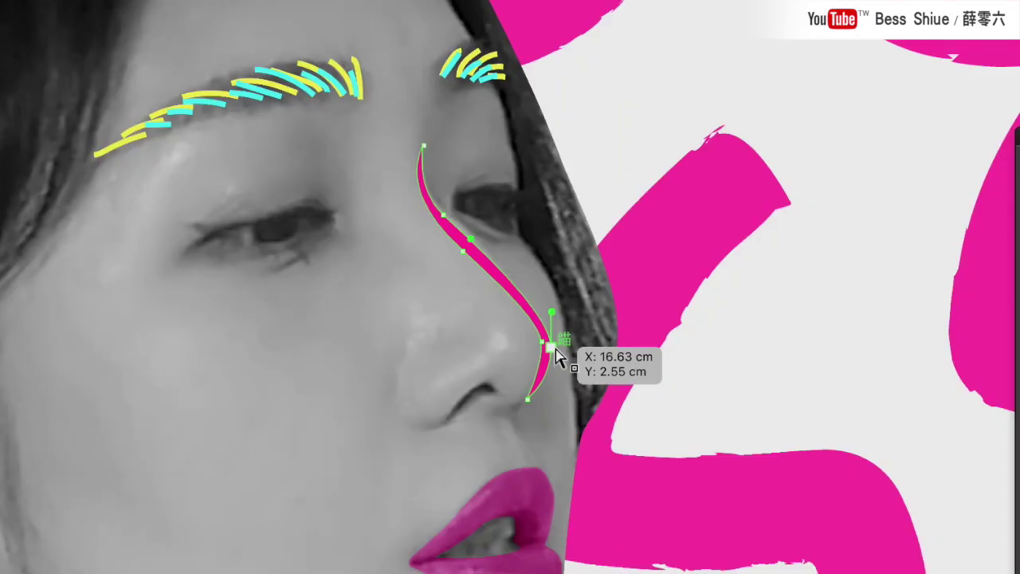
- Drag the nose line's anchors and handles into a slim, smooth tapered curve
{"action": "left_click_drag", "start_coordinate": [553, 347], "coordinate": [558, 337]}
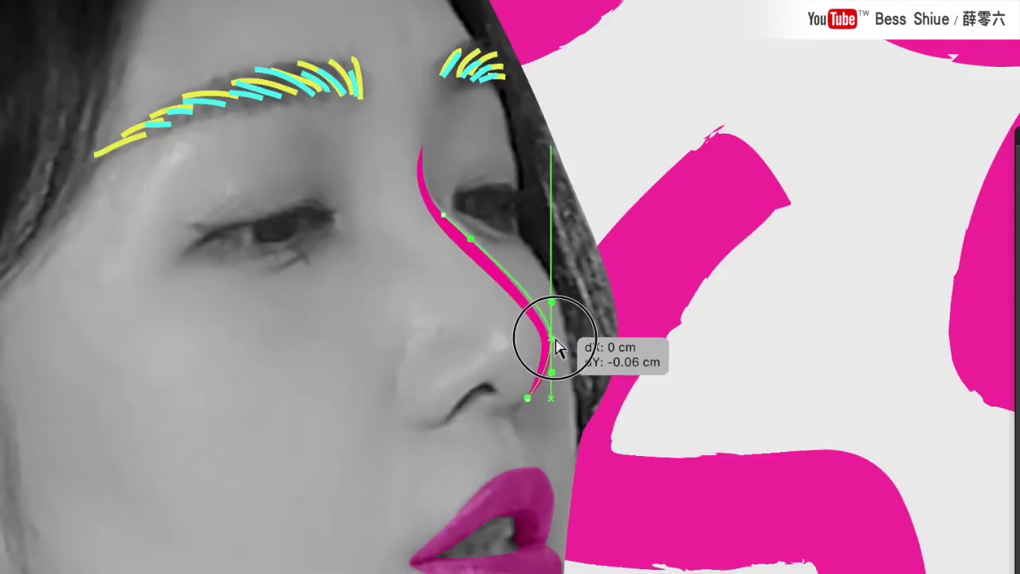
{"action": "mouse_move", "coordinate": [462, 259]}
{"action": "left_mouse_down"}
{"action": "mouse_move", "coordinate": [478, 239]}
{"action": "mouse_move", "coordinate": [444, 223]}
{"action": "left_mouse_up"}
{"action": "left_click", "coordinate": [443, 216]}
{"action": "left_click", "coordinate": [446, 279]}
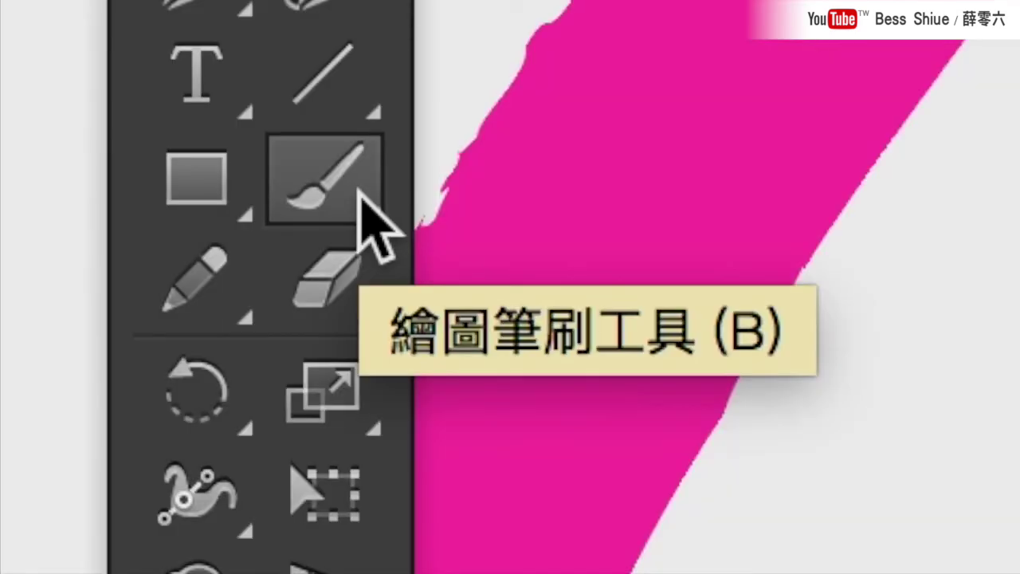
{"action": "left_click", "coordinate": [38, 125]}
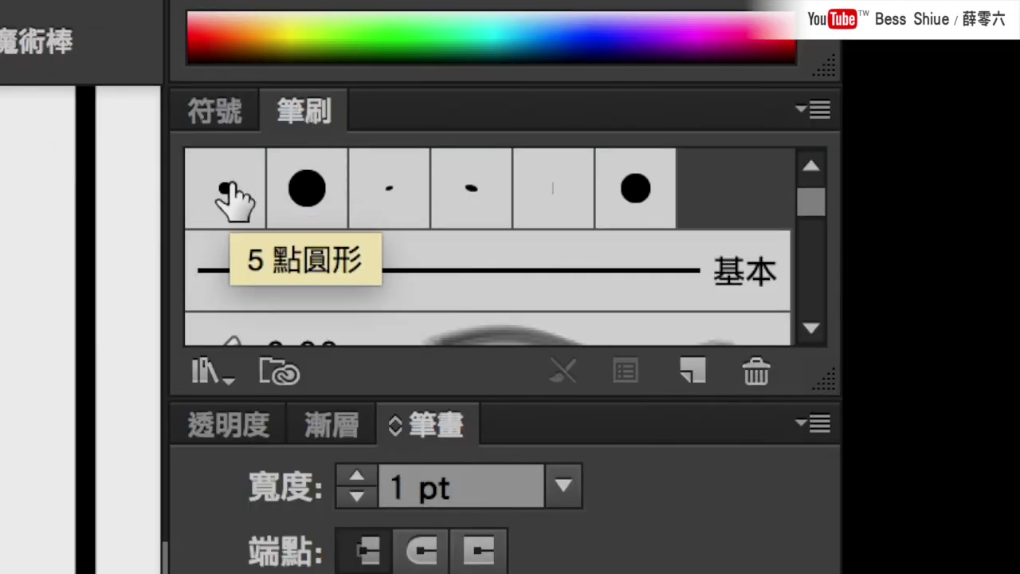
- Paint cyan wavy lines with the 5 點圓形 brush across the cap and beside the earring
{"action": "left_click", "coordinate": [231, 192]}
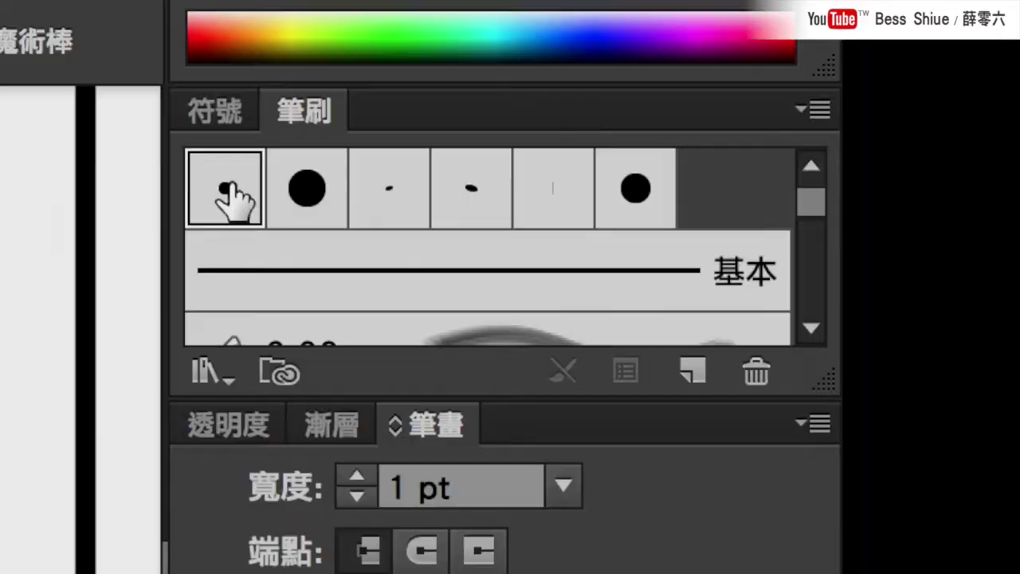
{"action": "left_click_drag", "start_coordinate": [392, 90], "coordinate": [287, 259]}
{"action": "mouse_move", "coordinate": [355, 180]}
{"action": "left_mouse_down"}
{"action": "mouse_move", "coordinate": [318, 319]}
{"action": "mouse_move", "coordinate": [321, 396]}
{"action": "left_mouse_up"}
{"action": "left_click_drag", "start_coordinate": [345, 426], "coordinate": [370, 451]}
{"action": "left_click_drag", "start_coordinate": [288, 167], "coordinate": [275, 219]}
{"action": "key", "text": "ctrl+minus"}
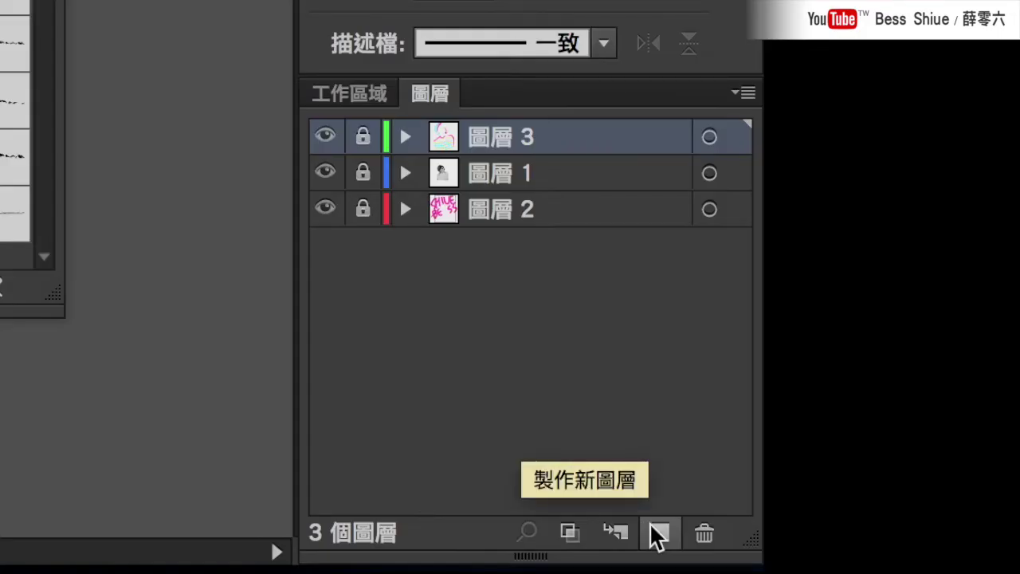
- Add a new layer 圖層 4 below 圖層 2 and draw a dark grey rectangle behind the portrait
{"action": "left_click", "coordinate": [655, 528]}
{"action": "left_click_drag", "start_coordinate": [566, 145], "coordinate": [553, 267]}
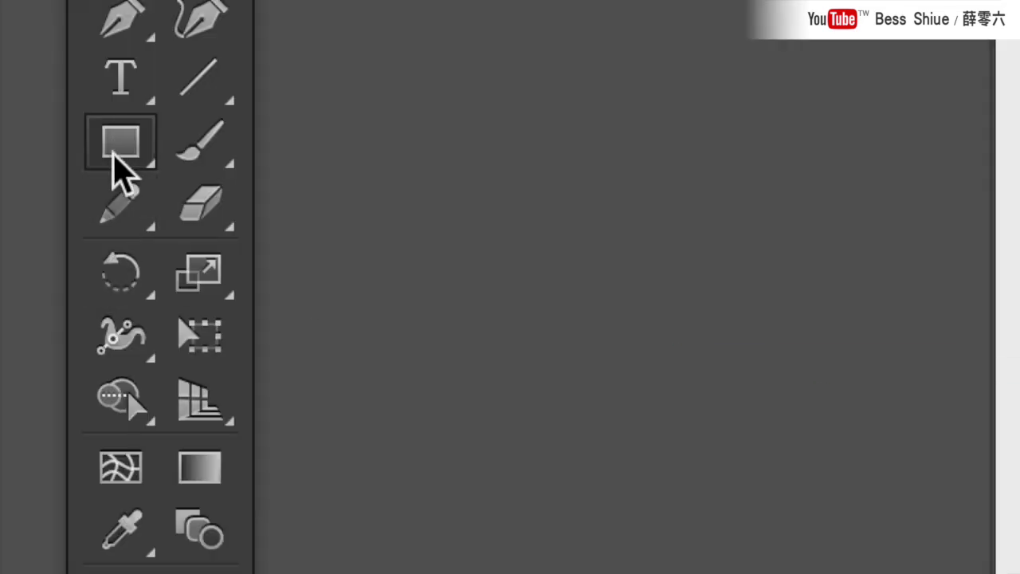
{"action": "left_click", "coordinate": [116, 144]}
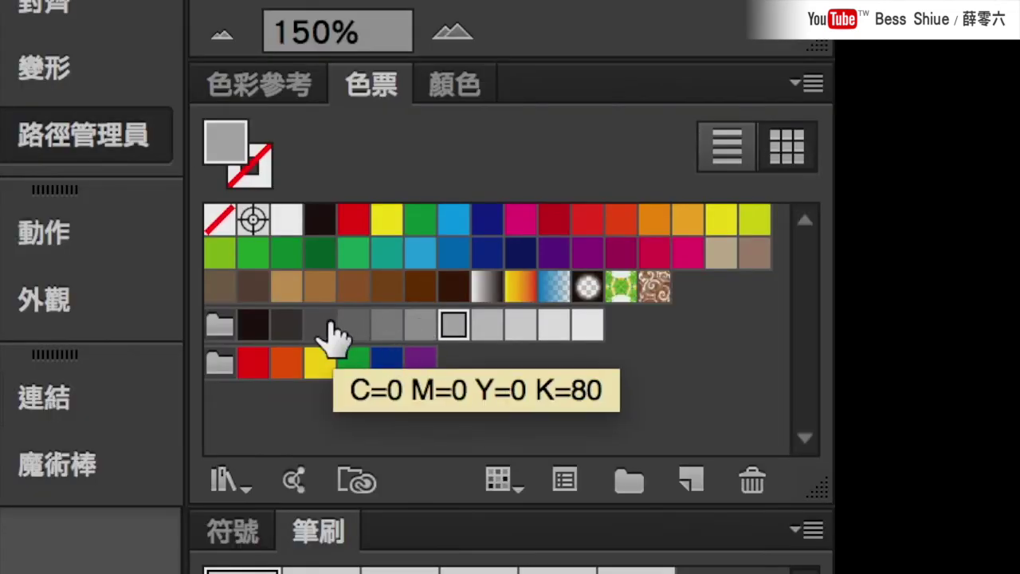
{"action": "left_click", "coordinate": [320, 326]}
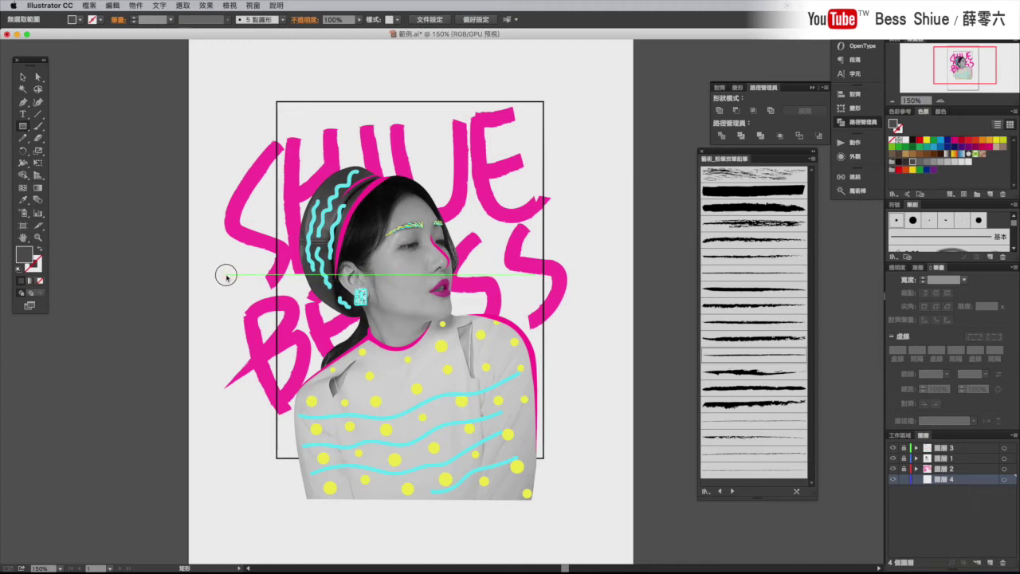
{"action": "left_click_drag", "start_coordinate": [226, 276], "coordinate": [594, 391]}
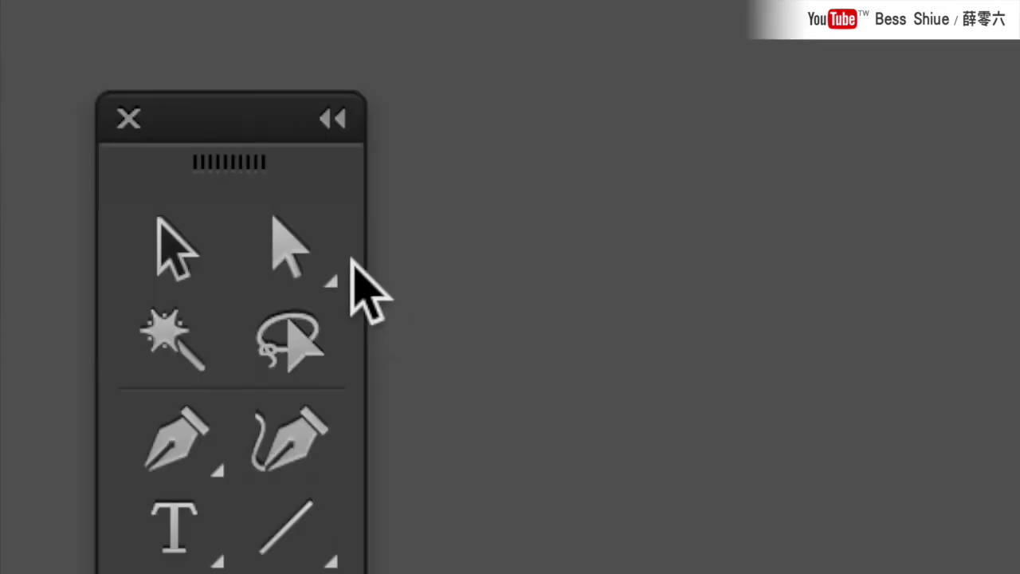
- Raise the rectangle's right edge so it slants upward into a diagonal band
{"action": "left_click", "coordinate": [40, 78]}
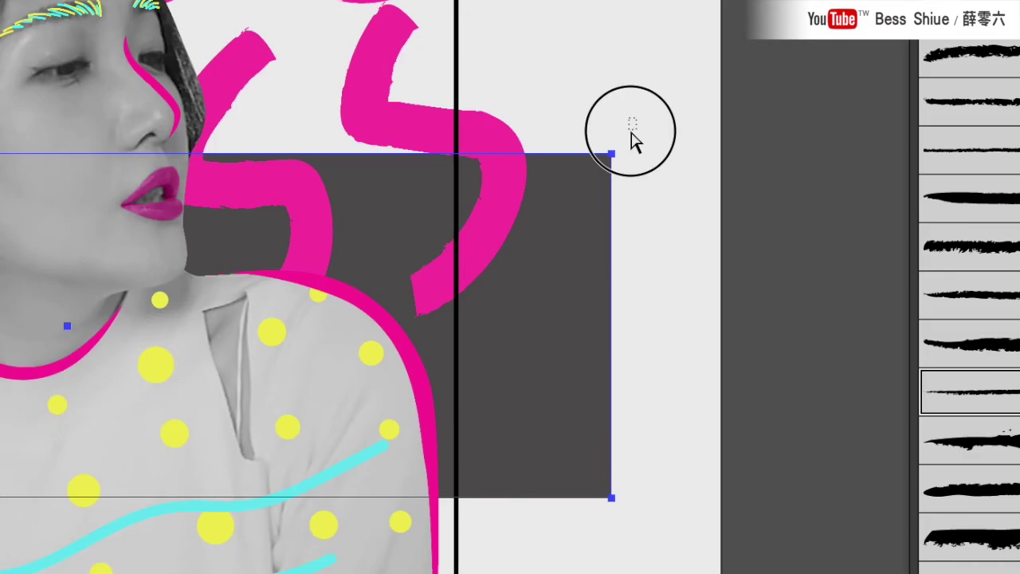
{"action": "left_click_drag", "start_coordinate": [631, 133], "coordinate": [621, 495]}
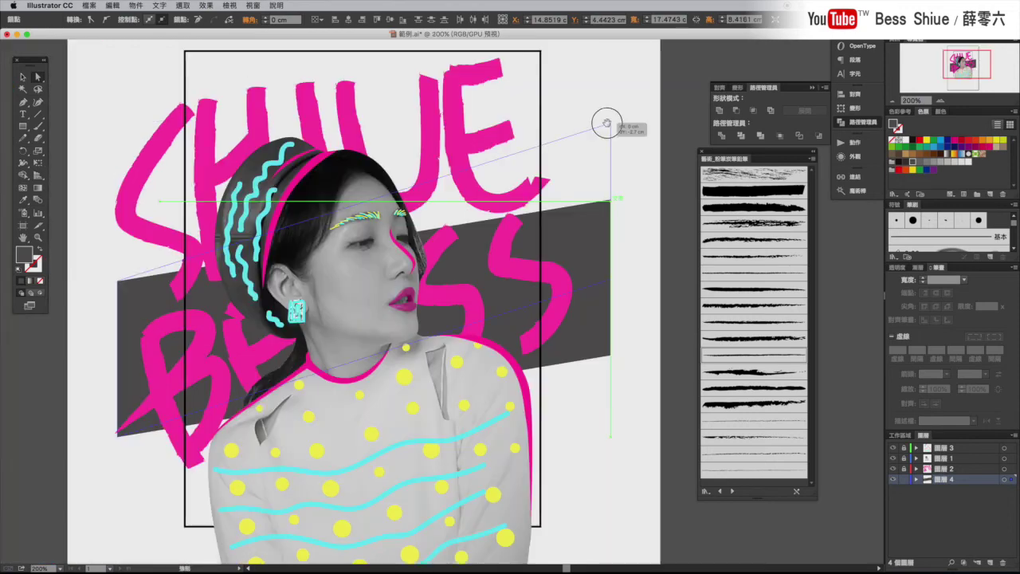
{"action": "left_click_drag", "start_coordinate": [508, 206], "coordinate": [607, 121]}
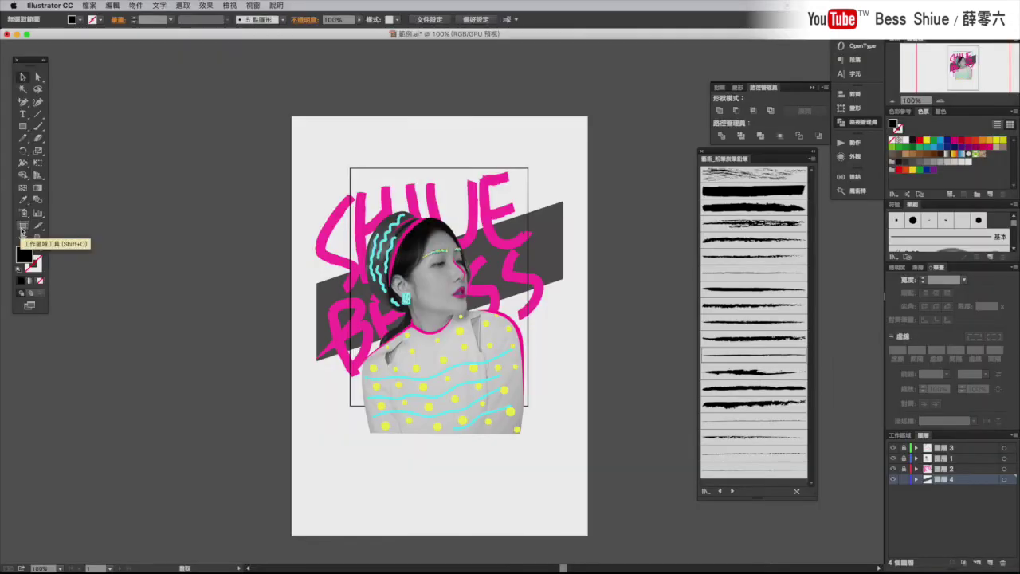
- Drag the artboard's bottom-right and top-left corners inward to tightly frame the portrait artwork
{"action": "left_click", "coordinate": [23, 212]}
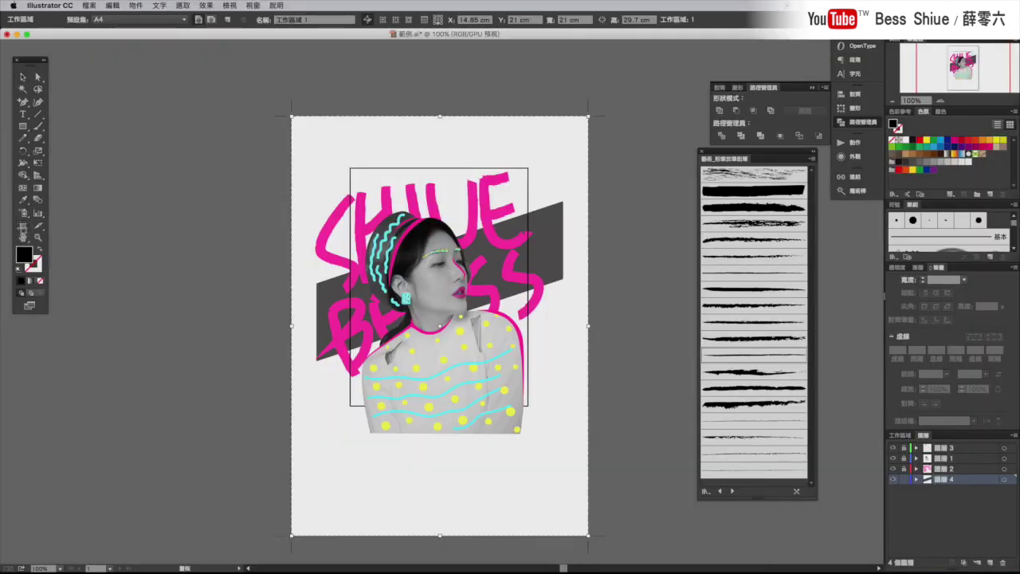
{"action": "left_click_drag", "start_coordinate": [587, 535], "coordinate": [570, 440]}
{"action": "mouse_move", "coordinate": [291, 117]}
{"action": "left_mouse_down"}
{"action": "mouse_move", "coordinate": [309, 129]}
{"action": "mouse_move", "coordinate": [309, 157]}
{"action": "left_mouse_up"}
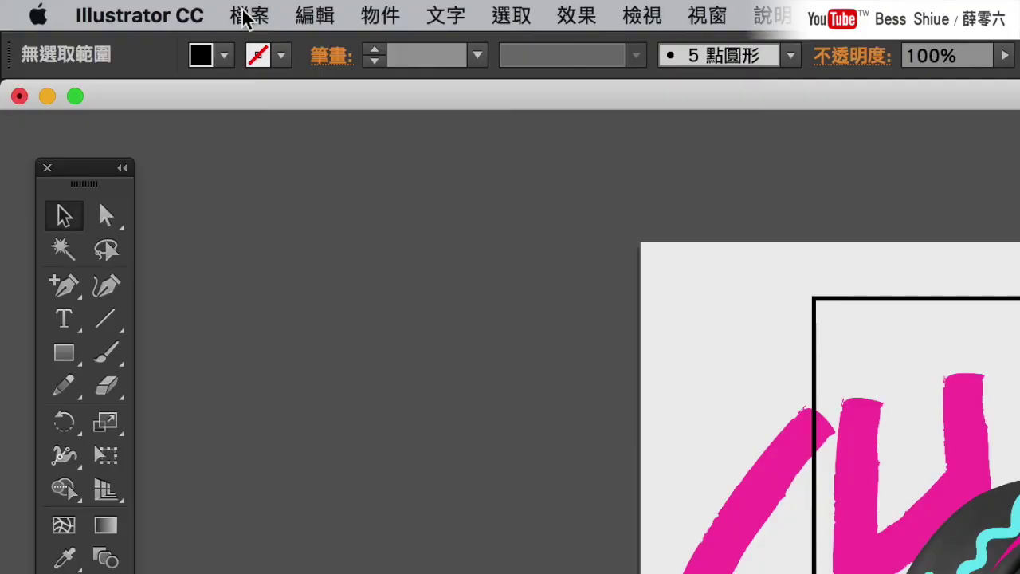
{"action": "left_click", "coordinate": [245, 16]}
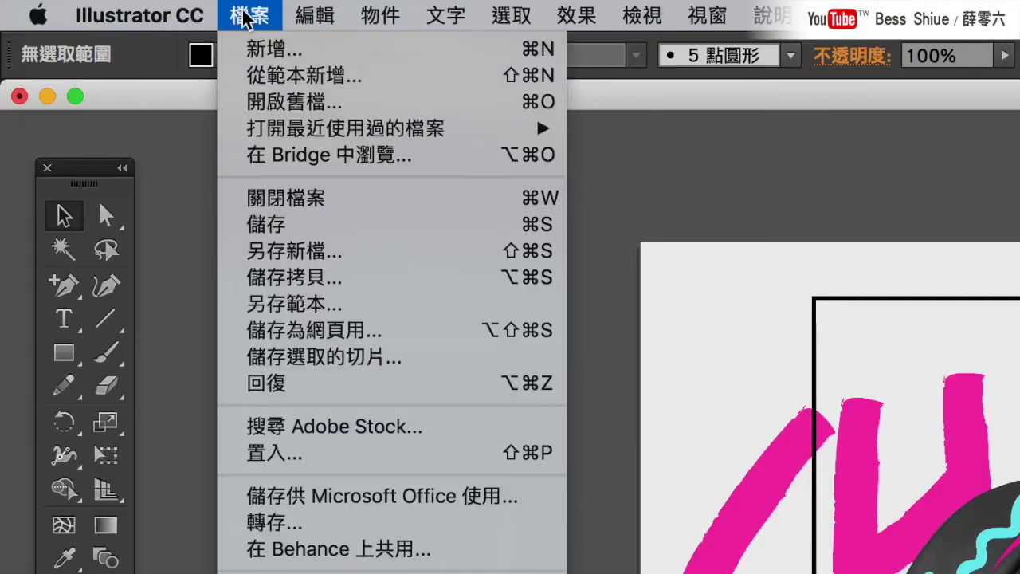
- Set up the export as JPEG (jpg) with Use Artboards checked and Range 1
{"action": "left_click", "coordinate": [291, 523]}
{"action": "left_click", "coordinate": [341, 313]}
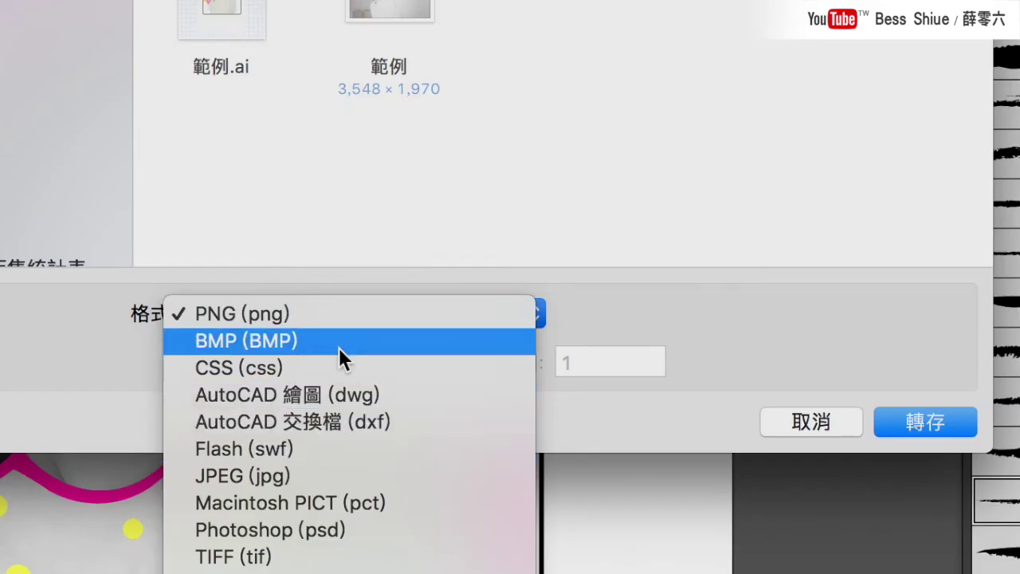
{"action": "left_click", "coordinate": [330, 473]}
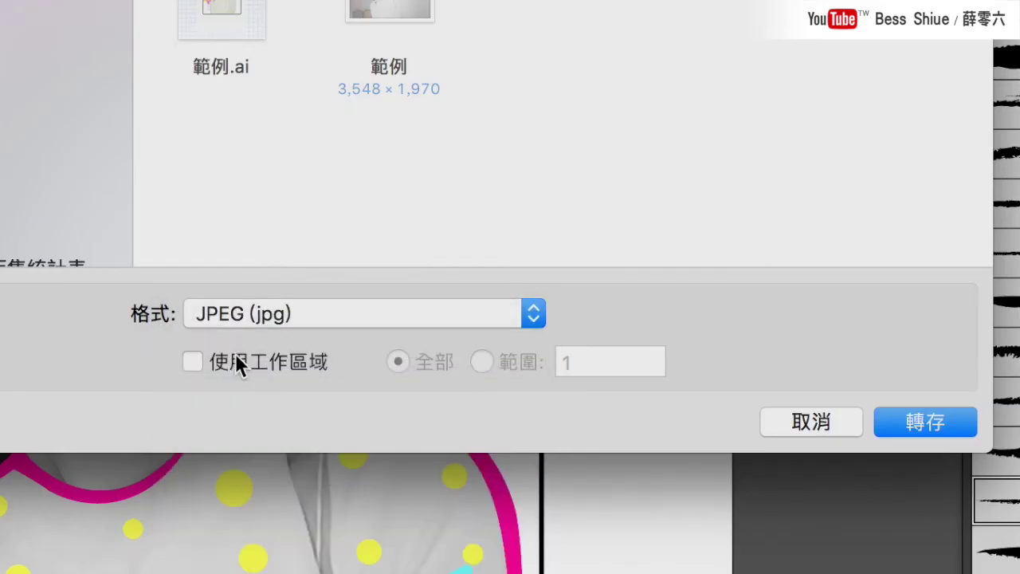
{"action": "left_click", "coordinate": [222, 366]}
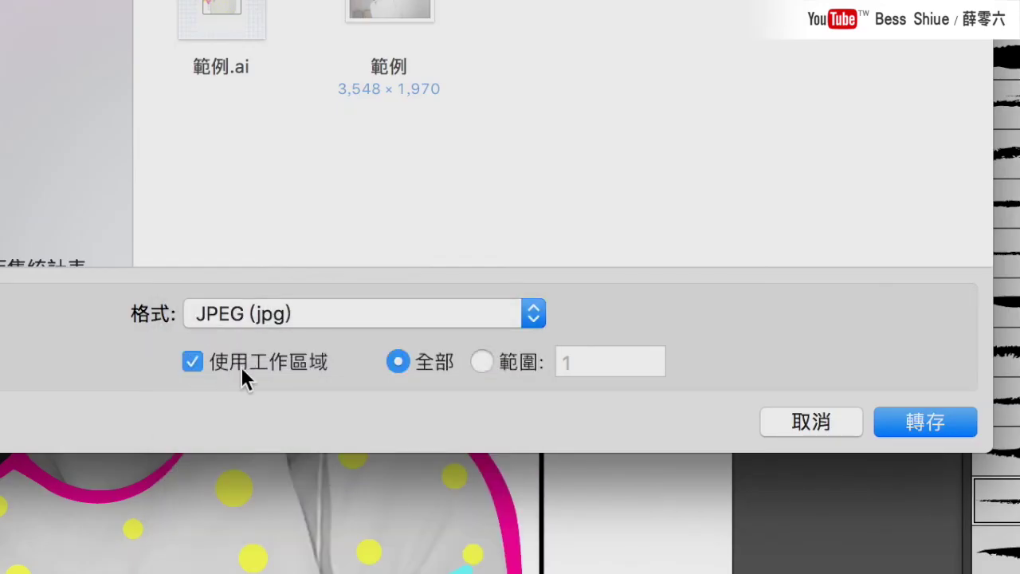
{"action": "left_click", "coordinate": [482, 363]}
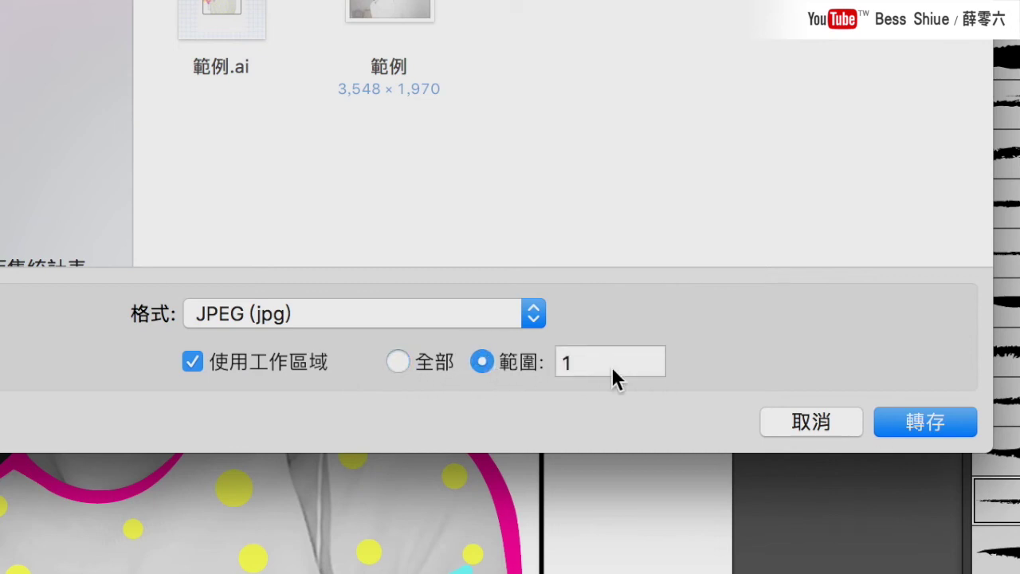